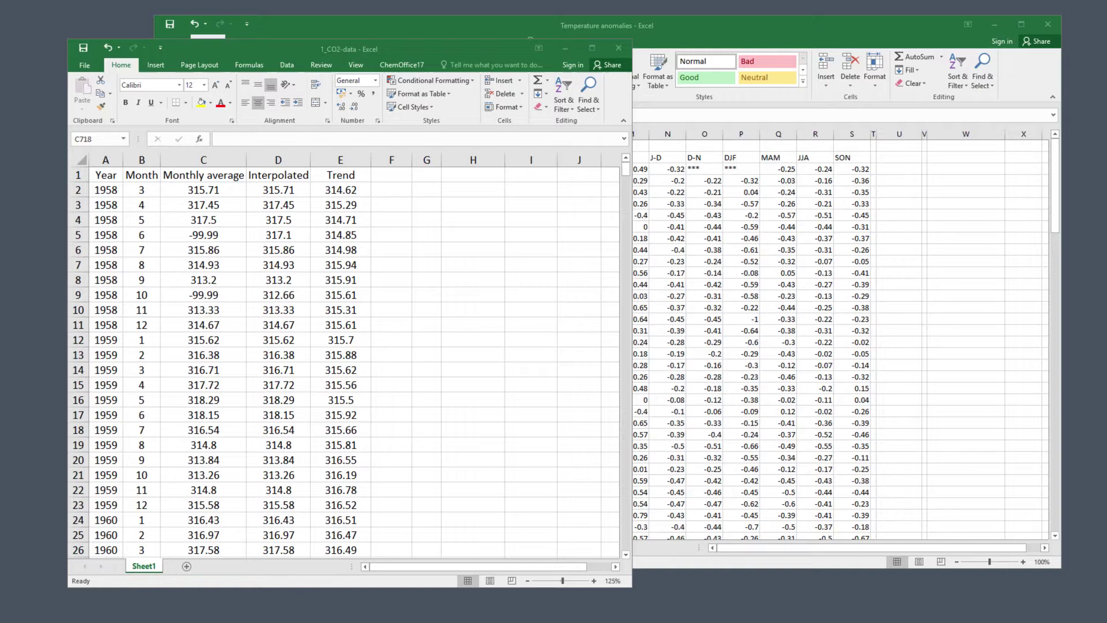
Step: Turn on filters for every column of the CO2-data table
{"action": "left_click", "coordinate": [105, 175]}
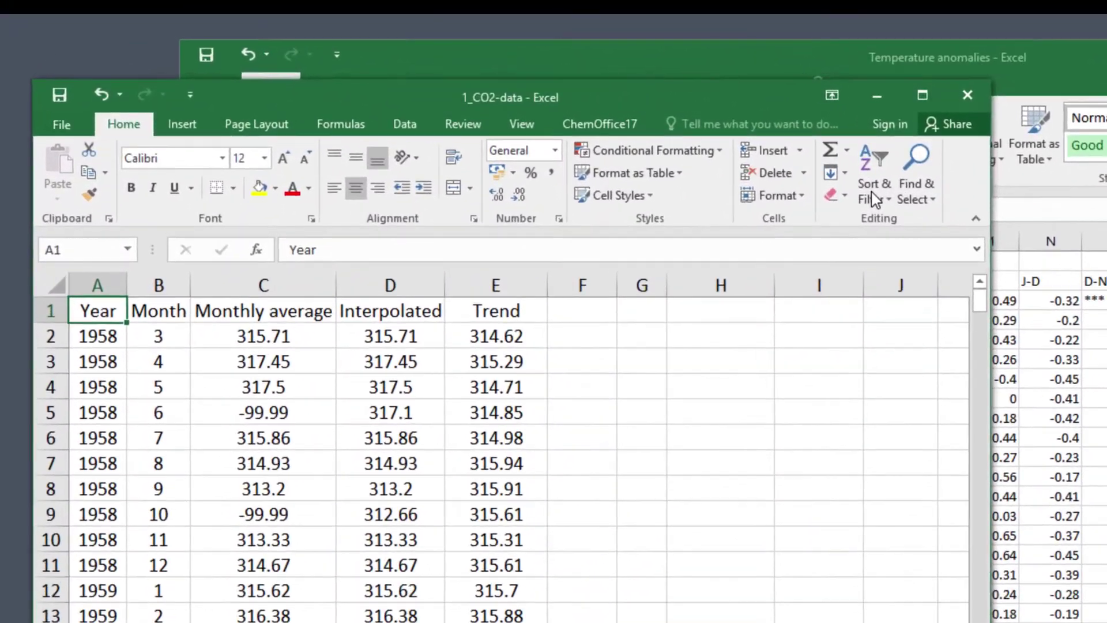
{"action": "left_click", "coordinate": [618, 124]}
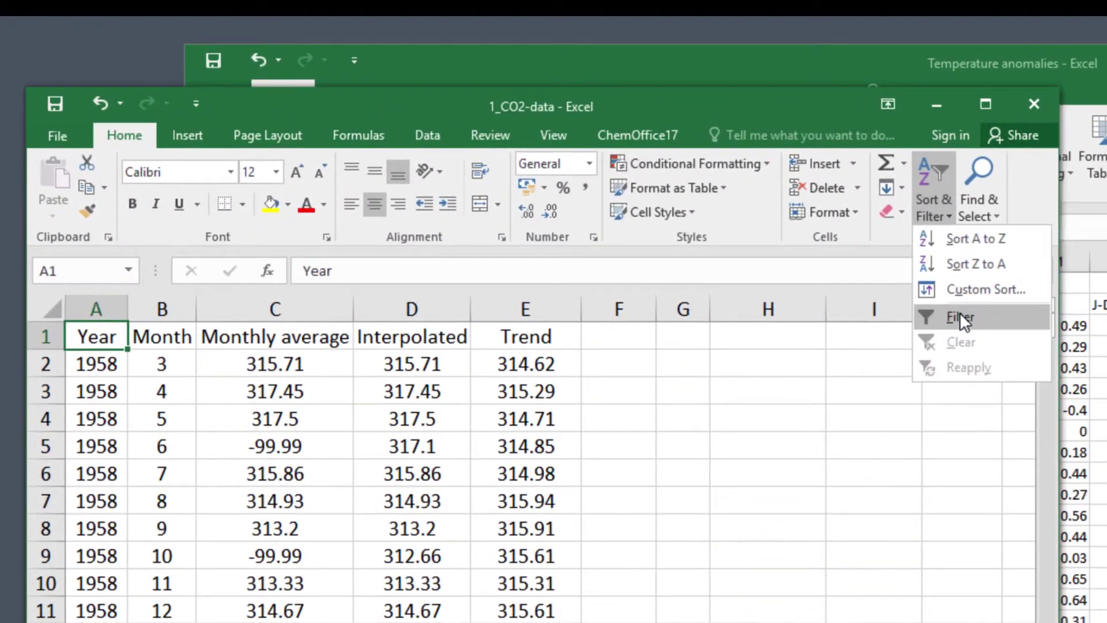
{"action": "left_click", "coordinate": [960, 317]}
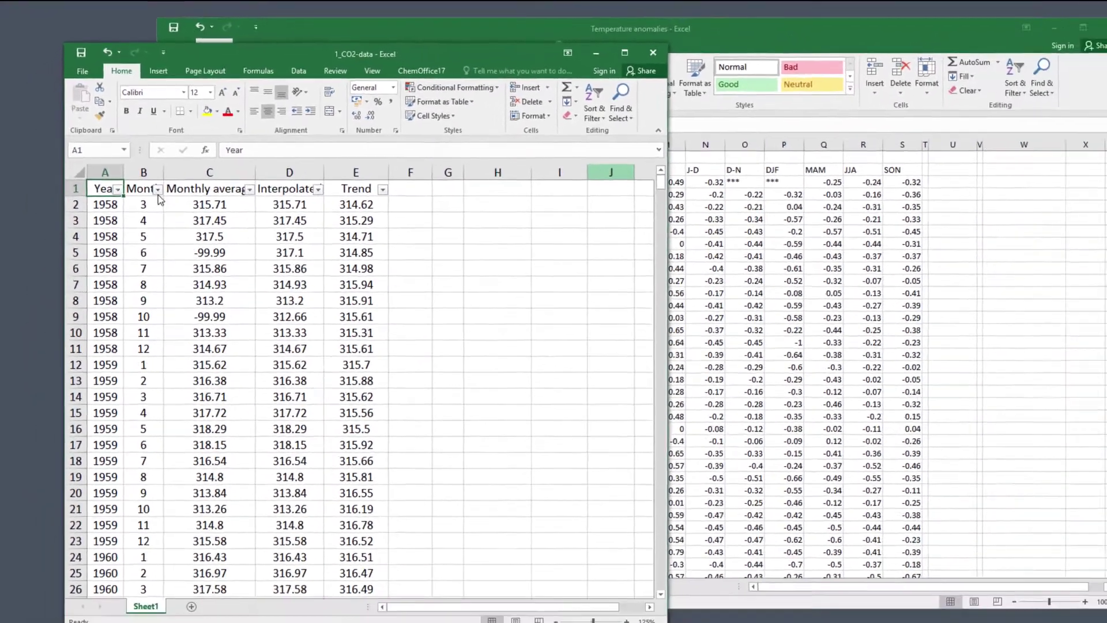
Step: Filter the Month column to month 1 only, then reopen its filter options
{"action": "left_click", "coordinate": [178, 297]}
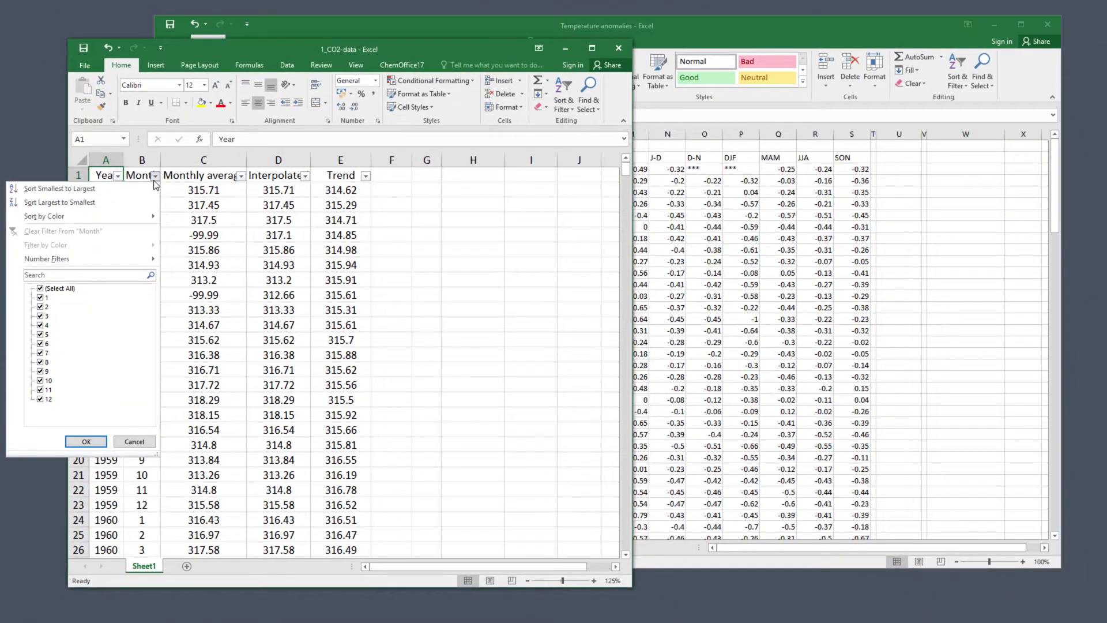
{"action": "left_click", "coordinate": [40, 290]}
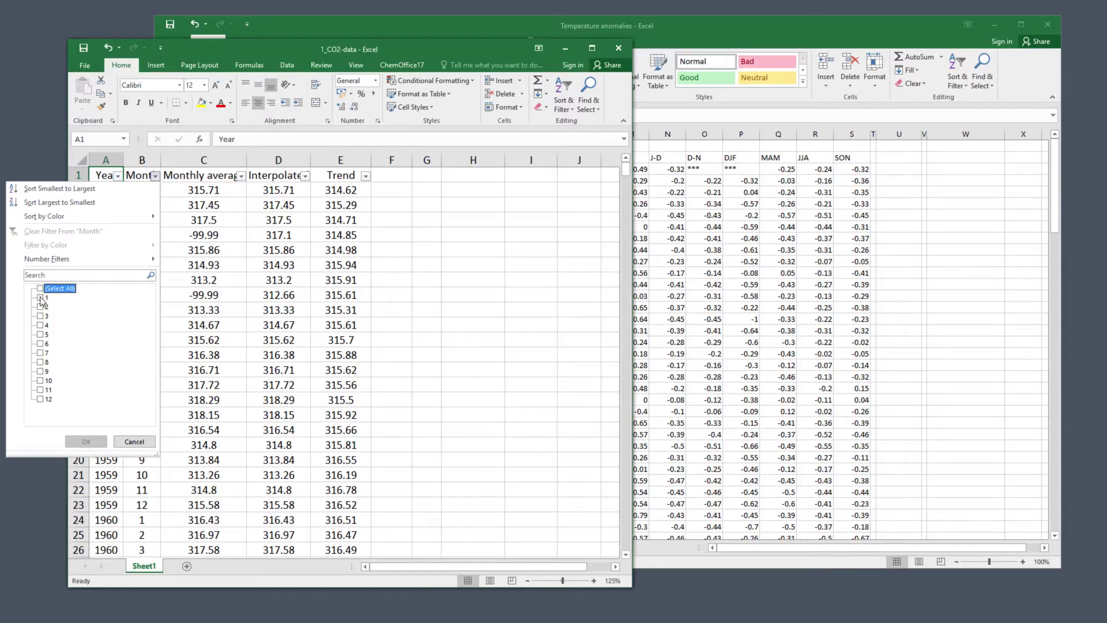
{"action": "left_click", "coordinate": [39, 297]}
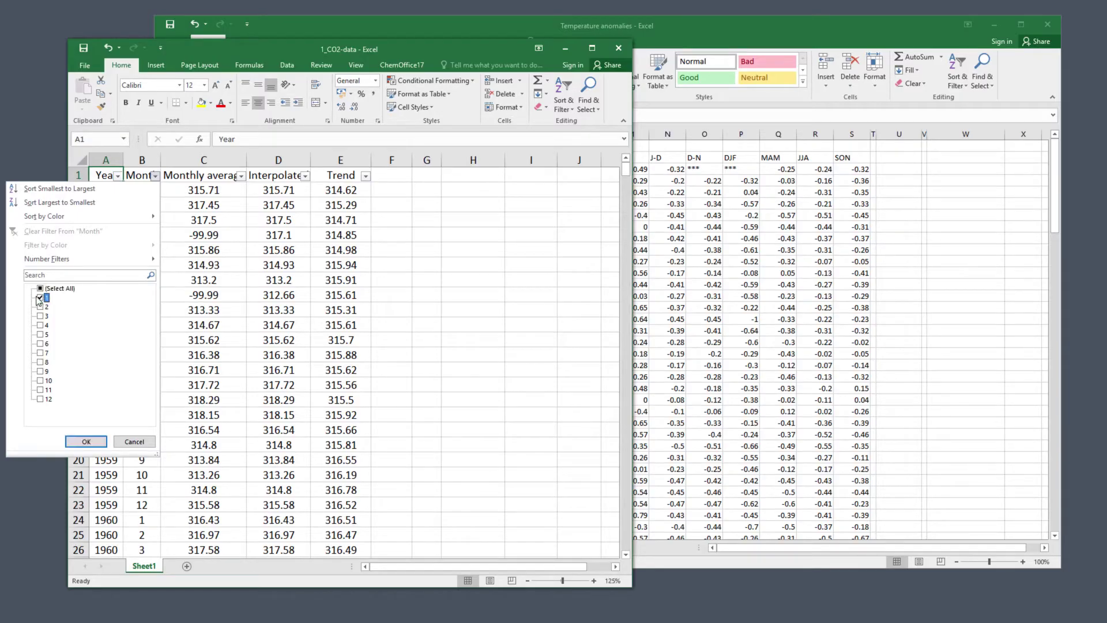
{"action": "left_click", "coordinate": [84, 442]}
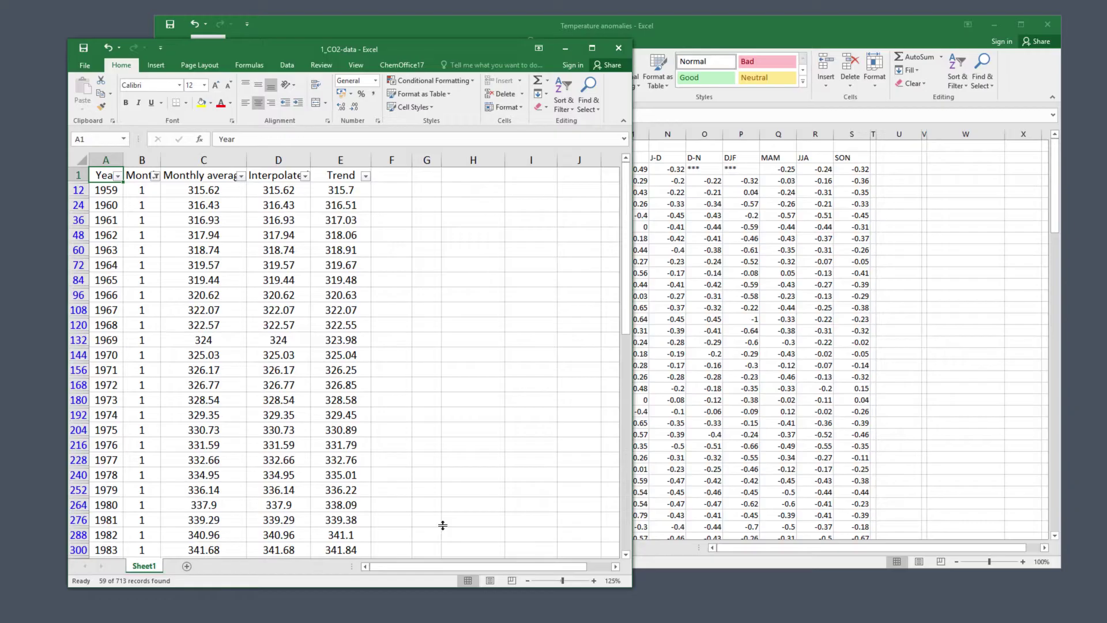
{"action": "left_click", "coordinate": [104, 188]}
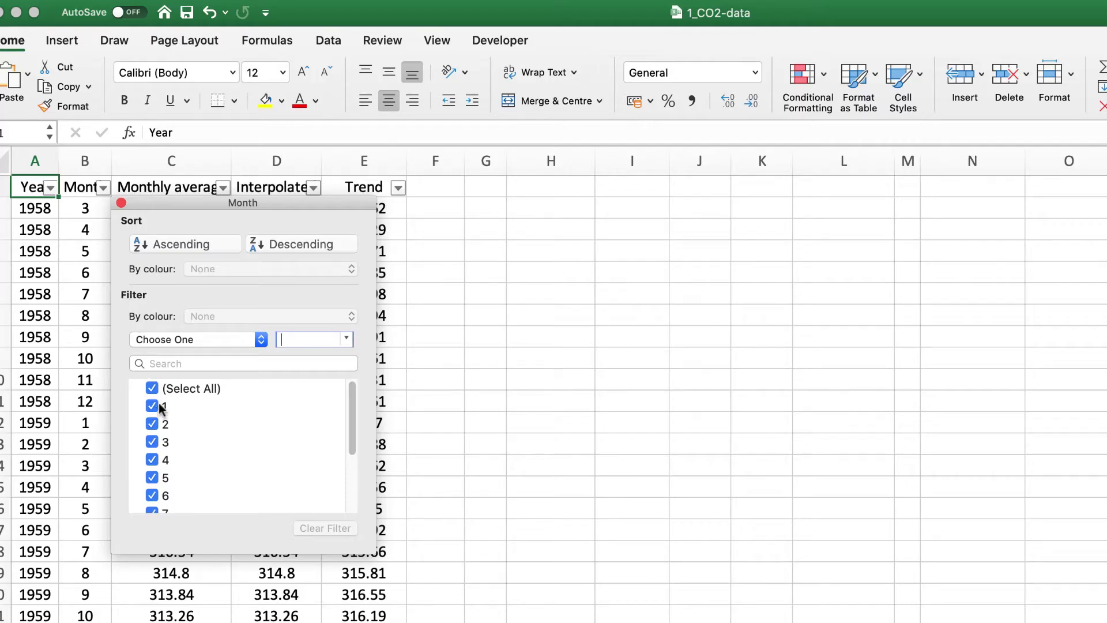
Step: Clear all months and keep only month 1, leaving 59 January rows
{"action": "left_click", "coordinate": [152, 389]}
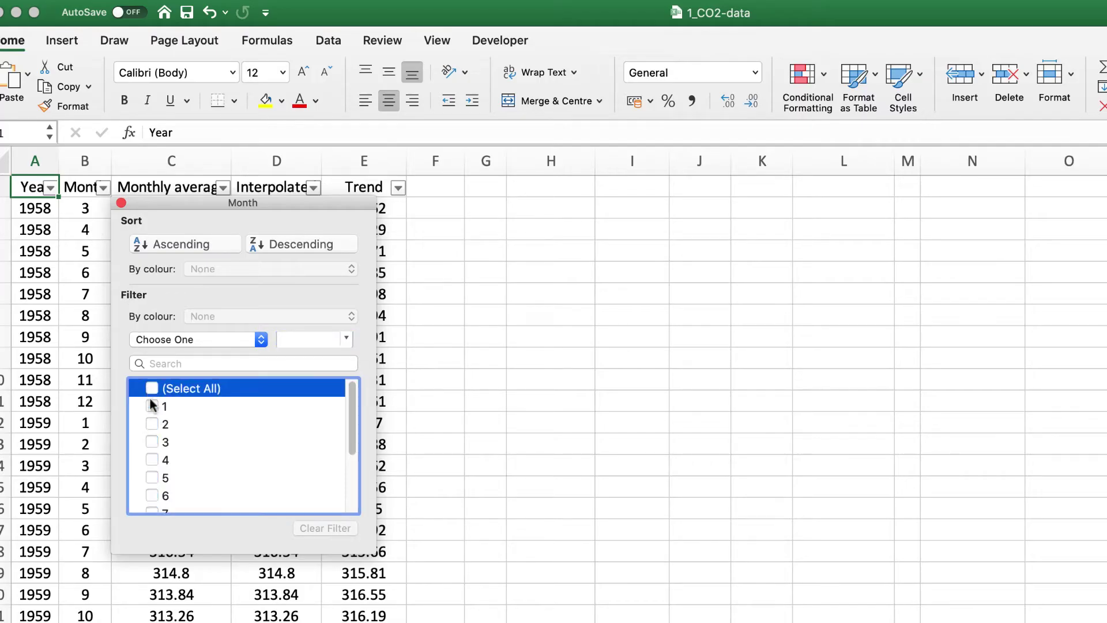
{"action": "left_click", "coordinate": [153, 406]}
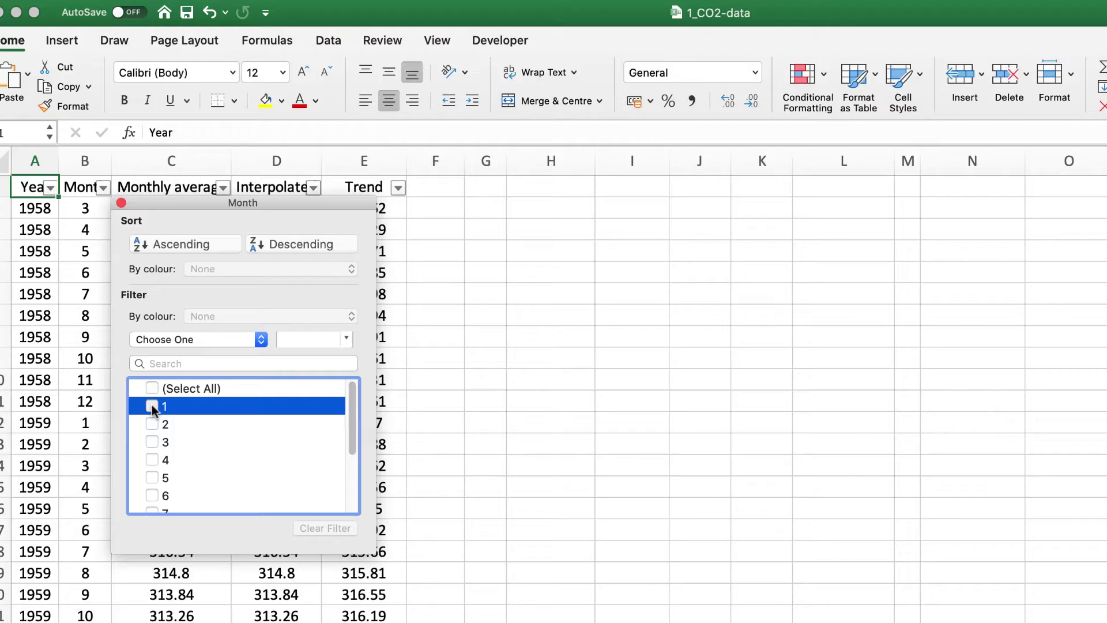
{"action": "left_click", "coordinate": [153, 406]}
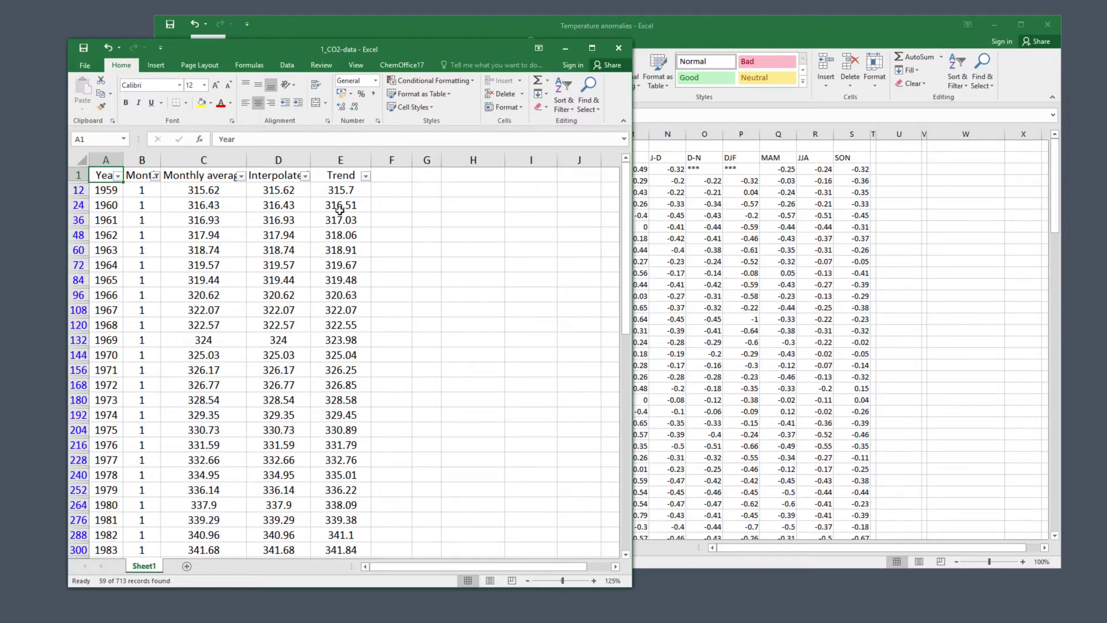
Step: Copy the January Trend values E12:E708 and switch to the Temperature anomalies workbook
{"action": "left_click_drag", "start_coordinate": [343, 191], "coordinate": [334, 565]}
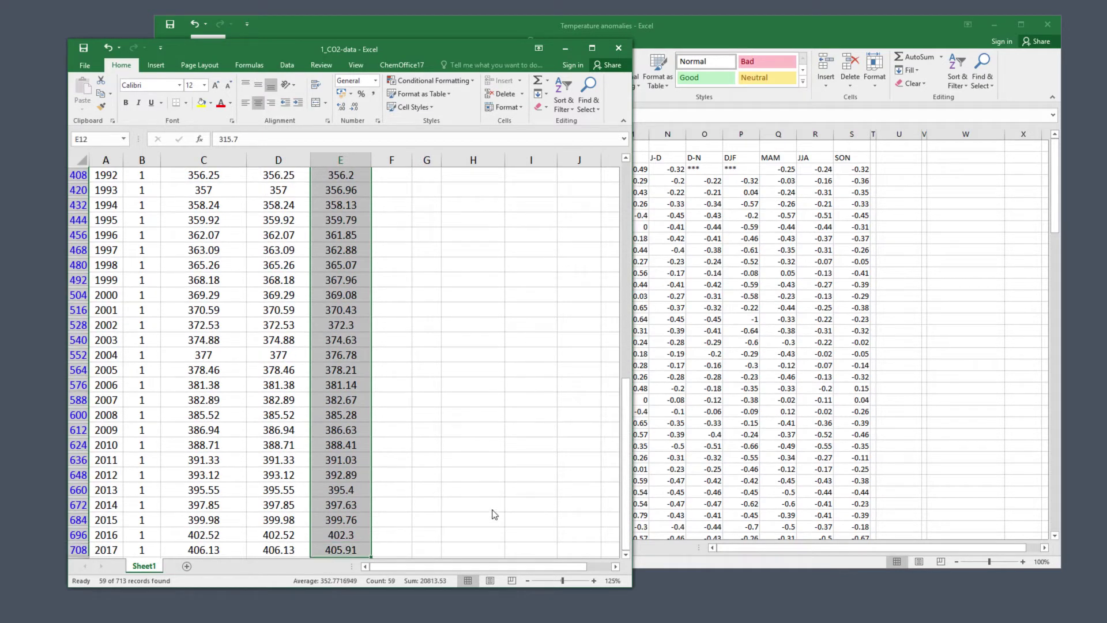
{"action": "scroll", "coordinate": [490, 510], "scroll_direction": "down", "scroll_amount": 2}
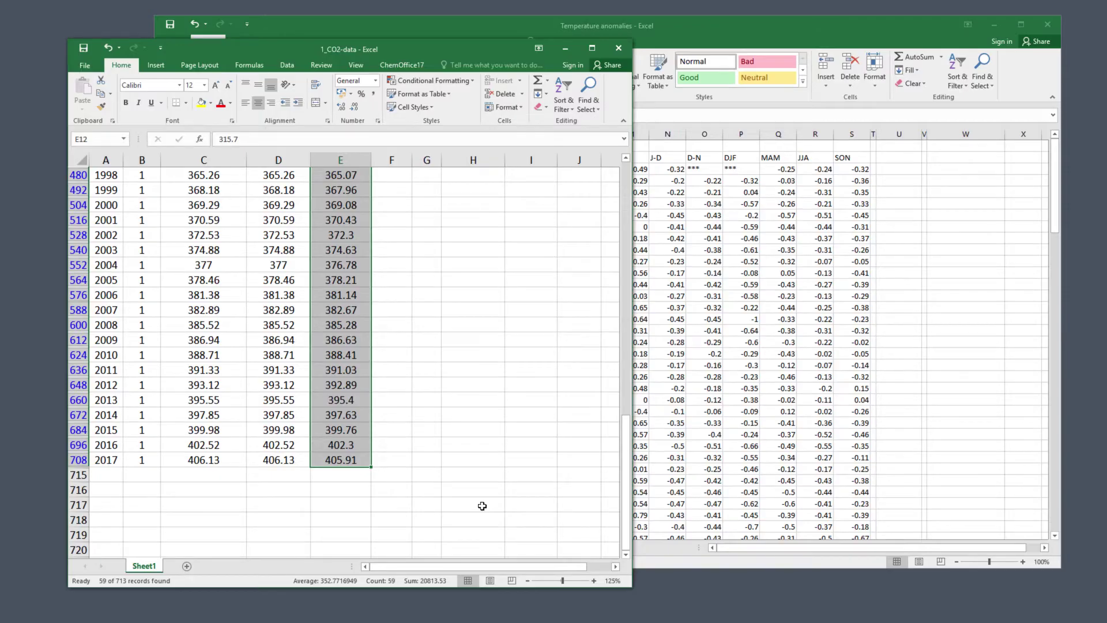
{"action": "key", "text": "ctrl+c"}
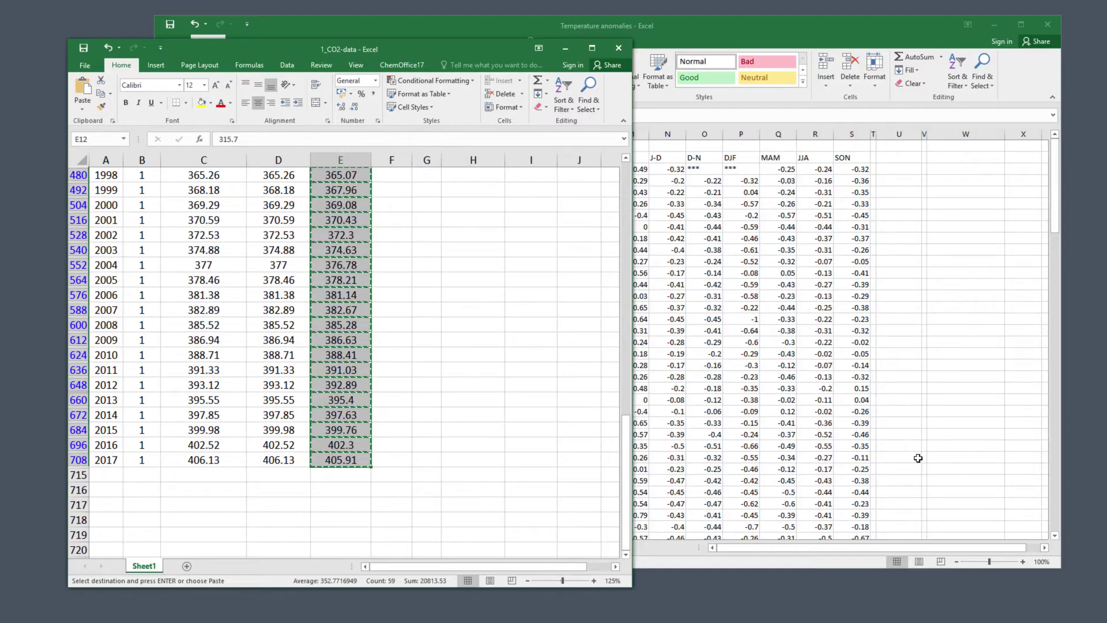
{"action": "left_click", "coordinate": [942, 463]}
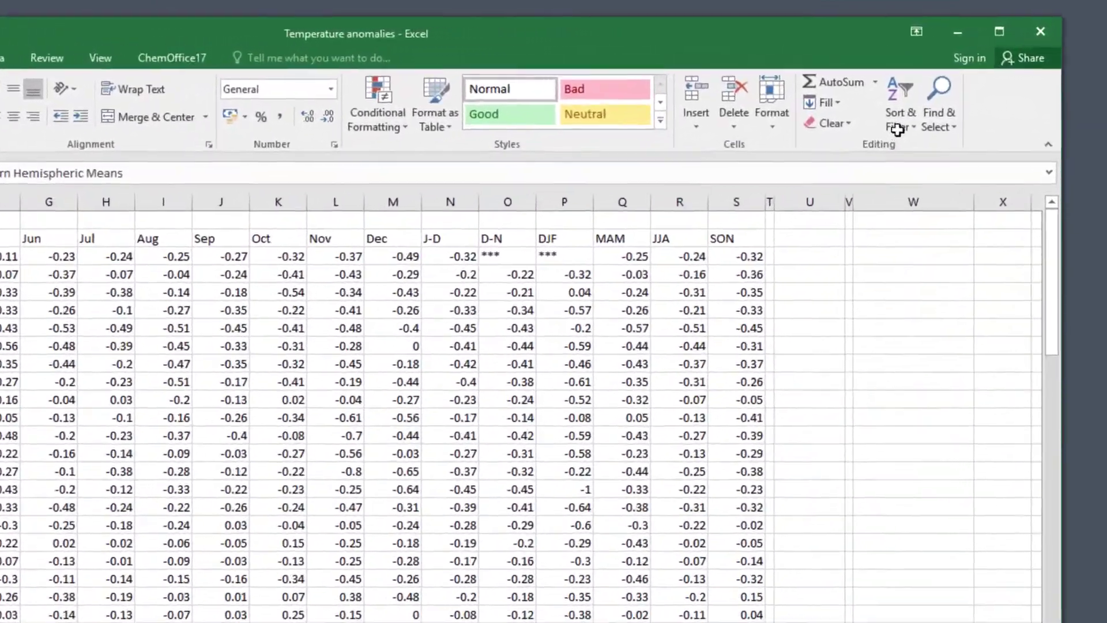
Step: Add filters to the anomaly table and filter Year between 1959 and 2017
{"action": "left_click", "coordinate": [898, 130]}
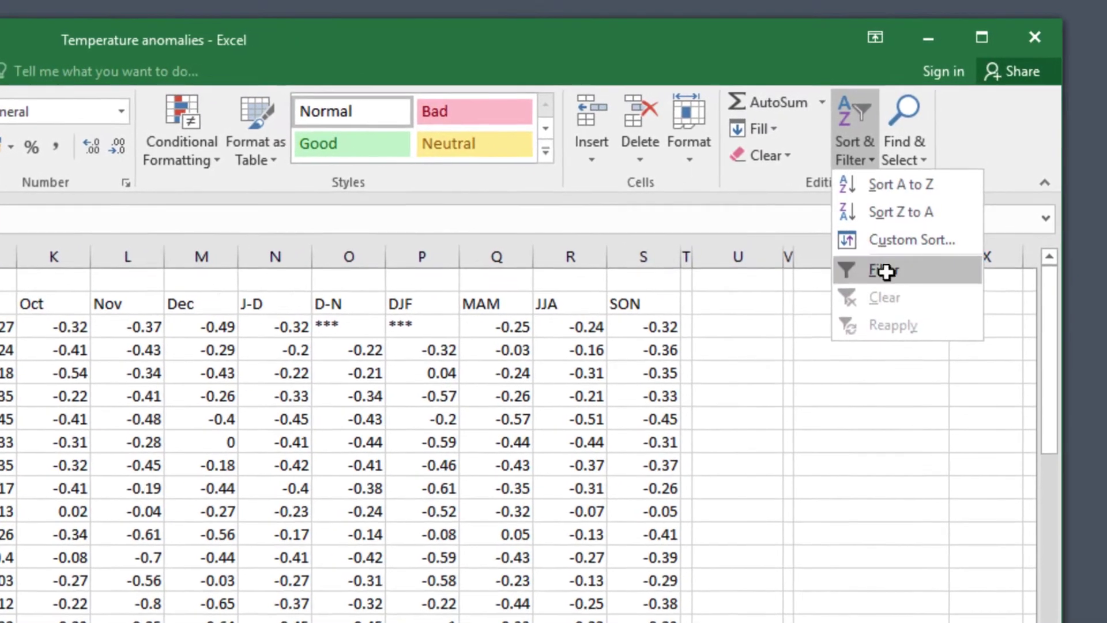
{"action": "left_click", "coordinate": [886, 271]}
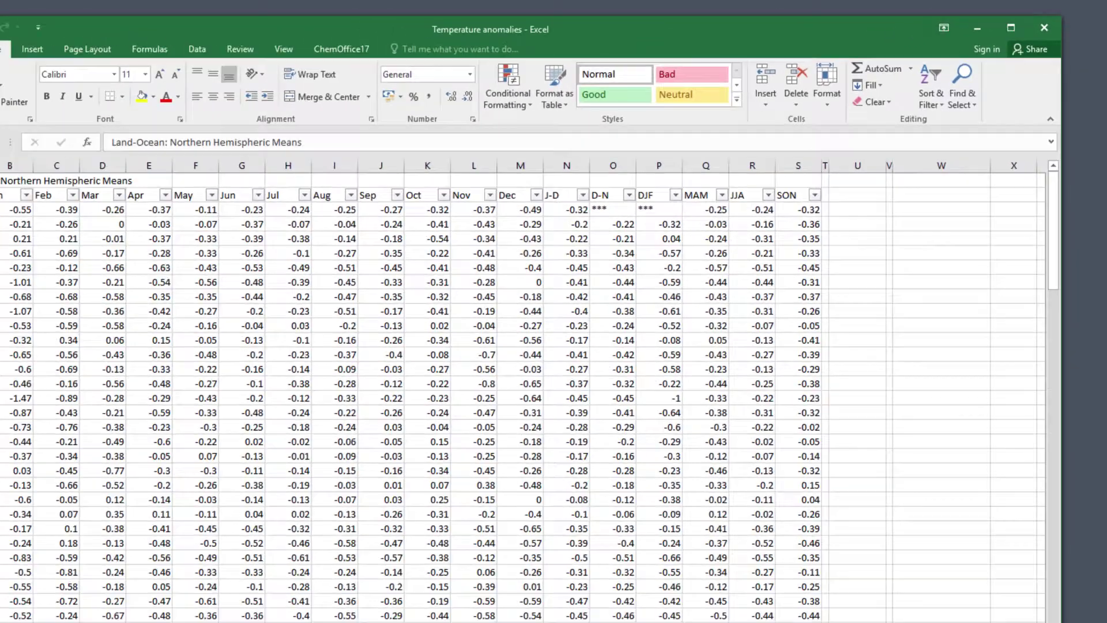
{"action": "left_click", "coordinate": [0, 304]}
{"action": "mouse_move", "coordinate": [103, 243]}
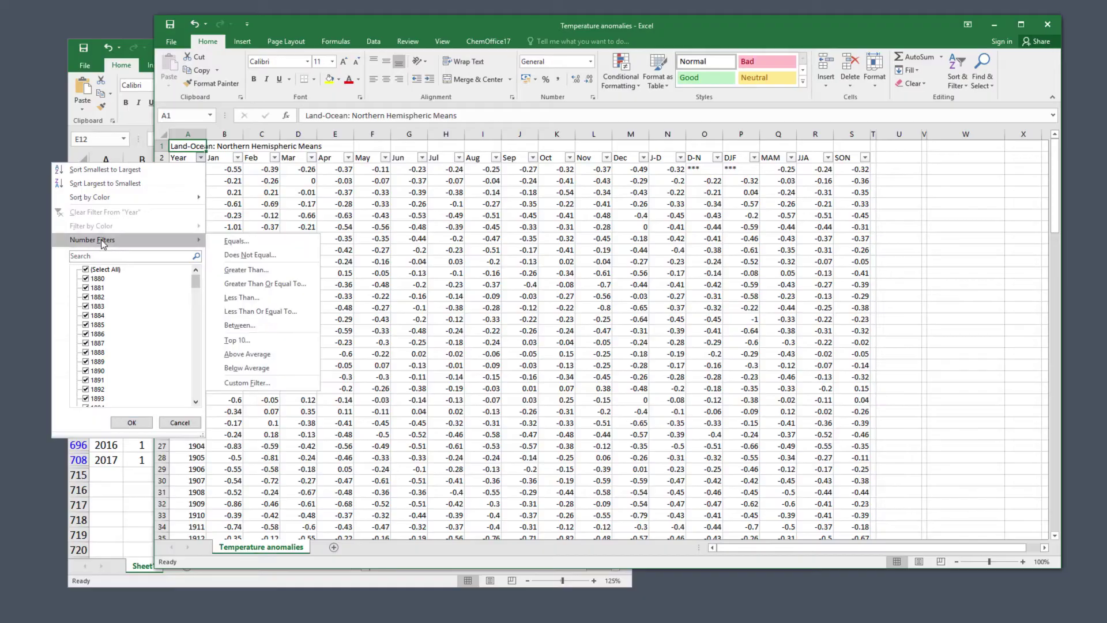
{"action": "left_click", "coordinate": [239, 326]}
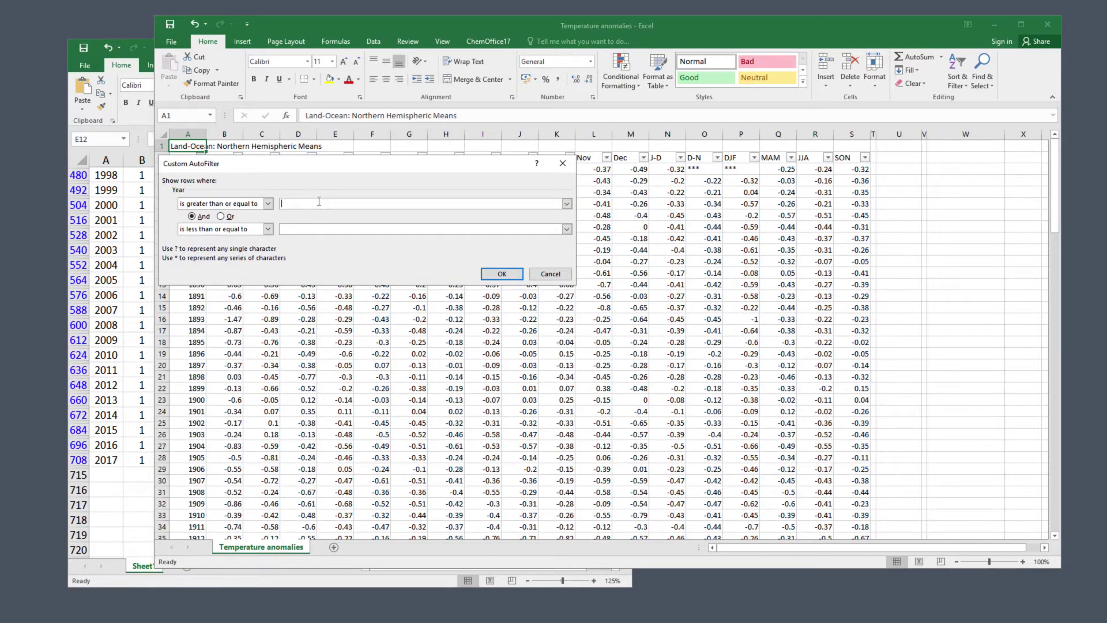
{"action": "type", "text": "1959"}
{"action": "left_click", "coordinate": [304, 230]}
{"action": "type", "text": "2017"}
{"action": "left_click", "coordinate": [502, 273]}
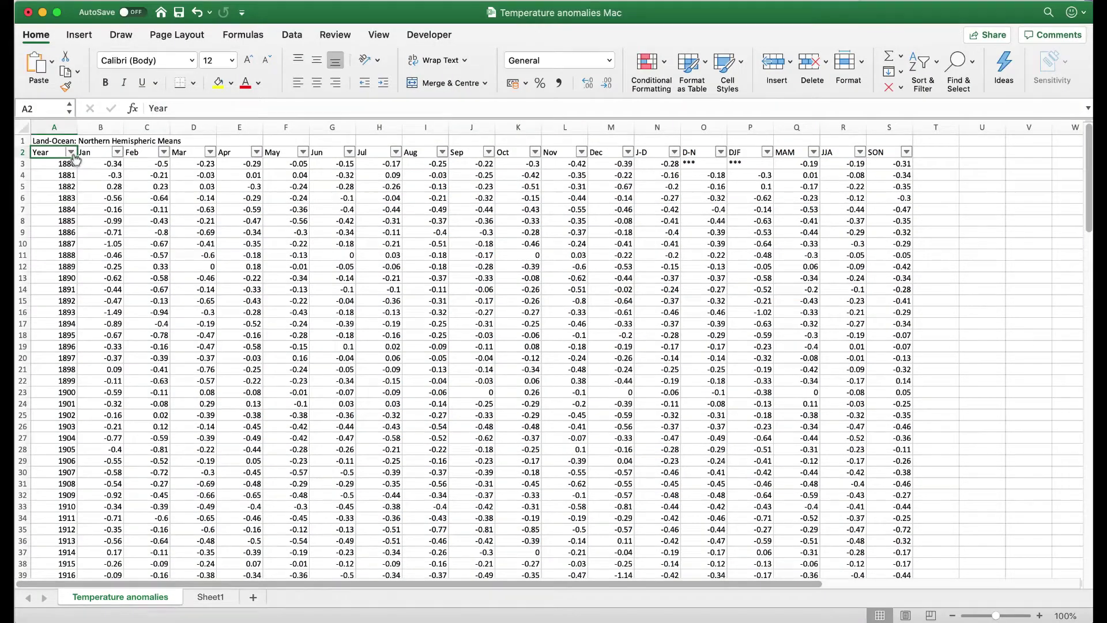
Step: Set the Year filter to ≥ 1959 and ≤ 2017, leaving 59 records
{"action": "left_click", "coordinate": [73, 154]}
{"action": "left_click", "coordinate": [134, 272]}
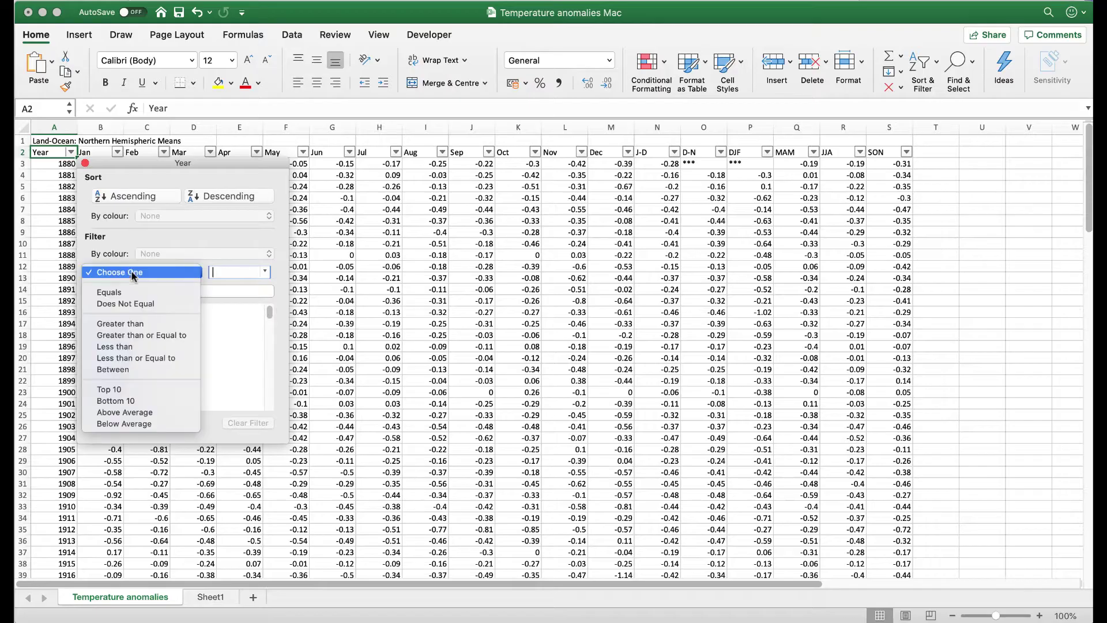
{"action": "left_click", "coordinate": [139, 335]}
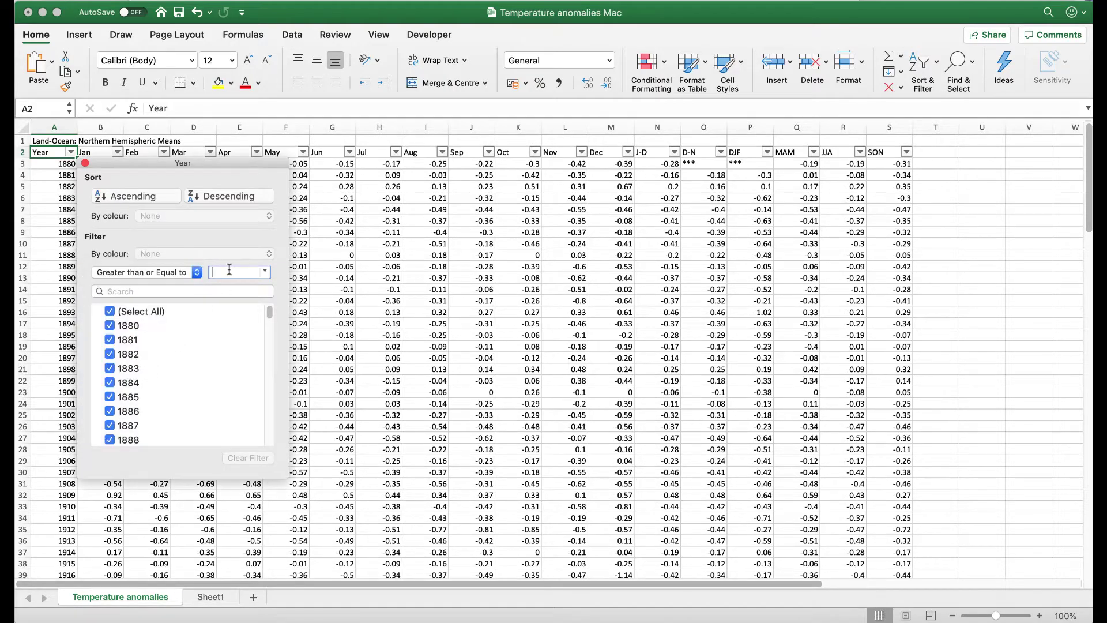
{"action": "type", "text": "1959"}
{"action": "key", "text": "Tab"}
{"action": "type", "text": "2017"}
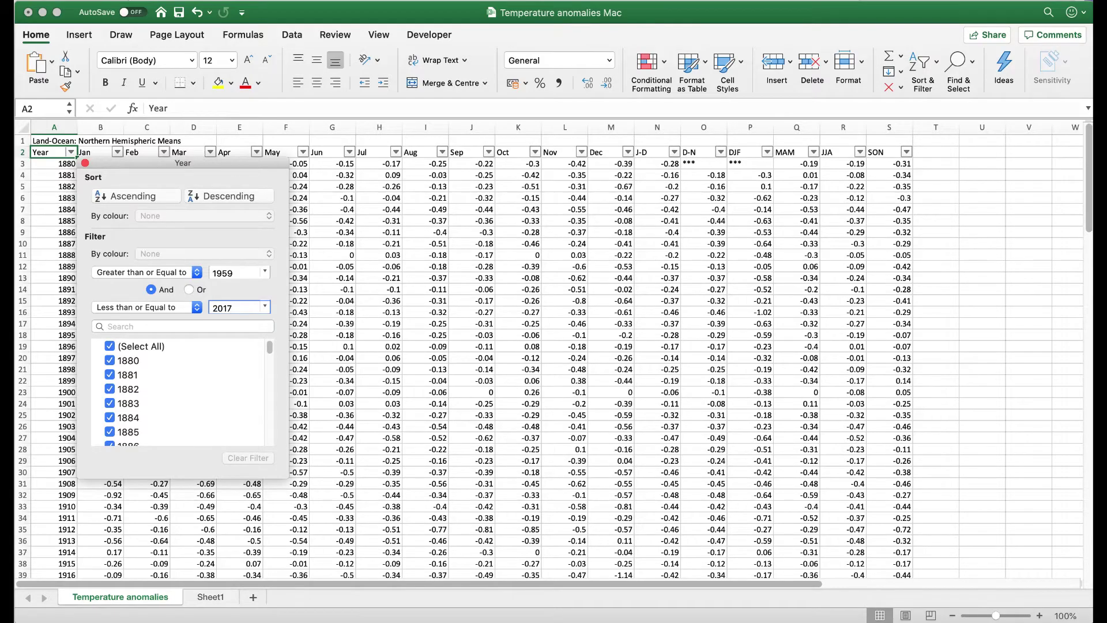
{"action": "key", "text": "Return"}
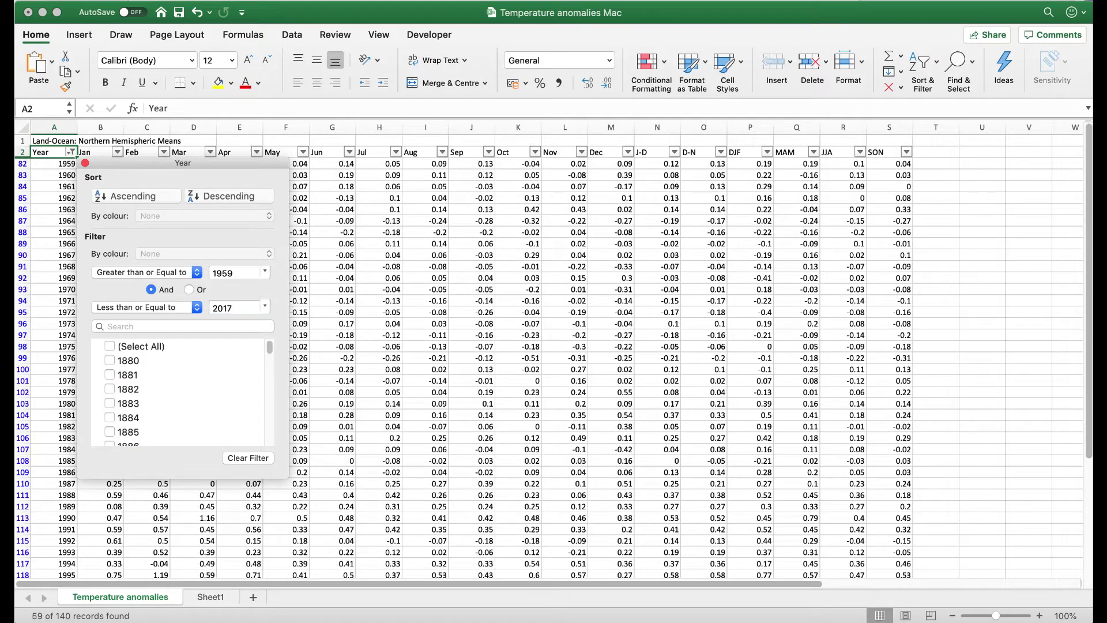
{"action": "left_click", "coordinate": [85, 163]}
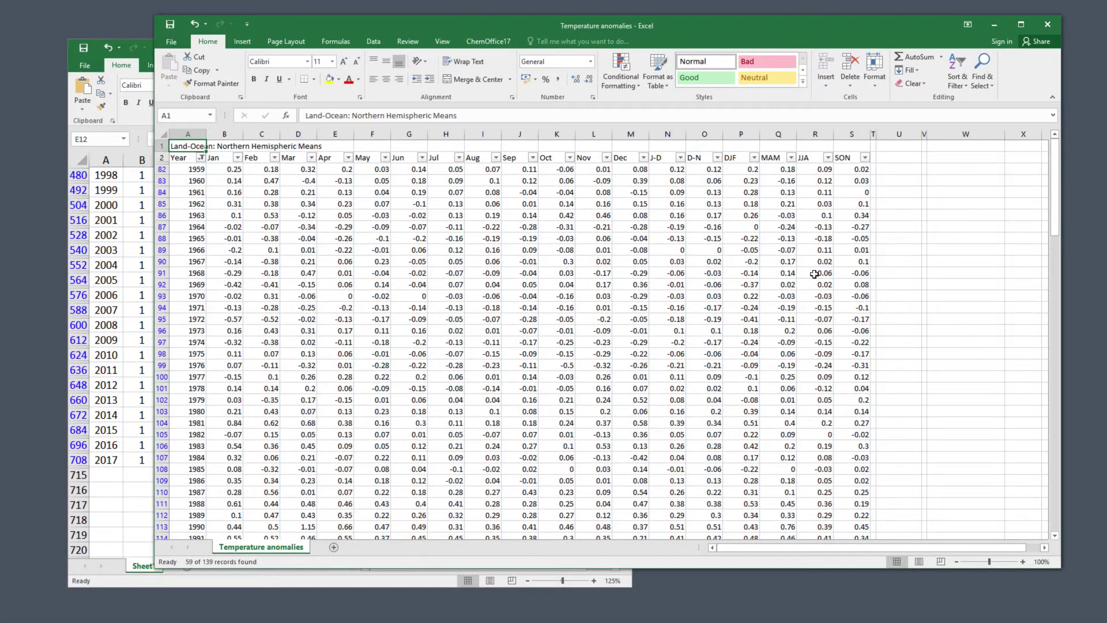
Step: Paste the copied CO2 trend values starting at cell U82
{"action": "left_click", "coordinate": [902, 170]}
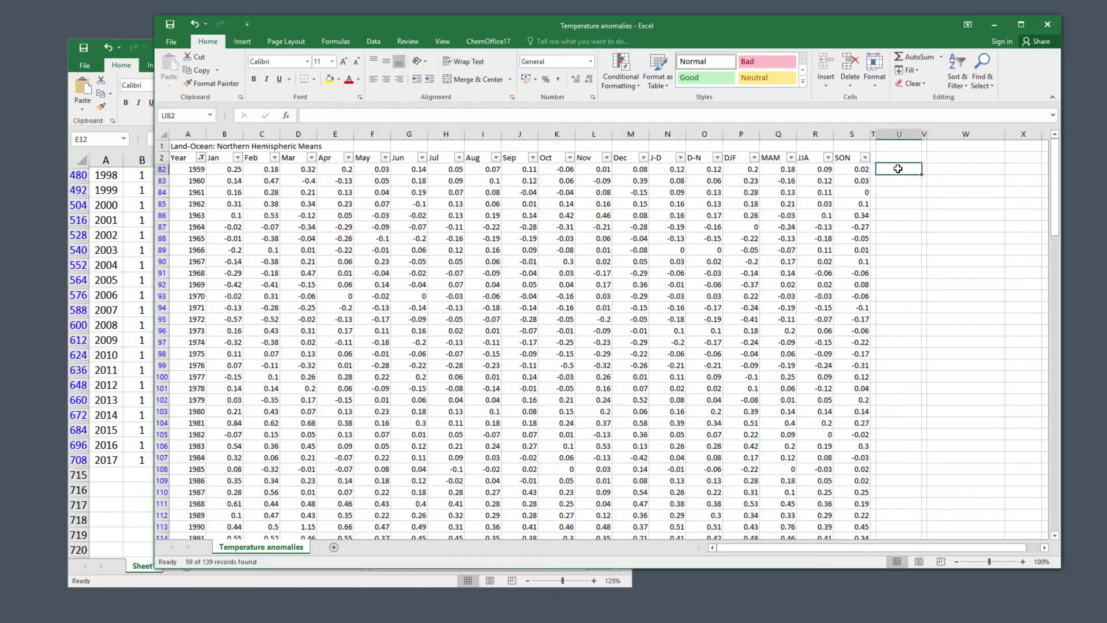
{"action": "key", "text": "ctrl+c"}
{"action": "key", "text": "ctrl+v"}
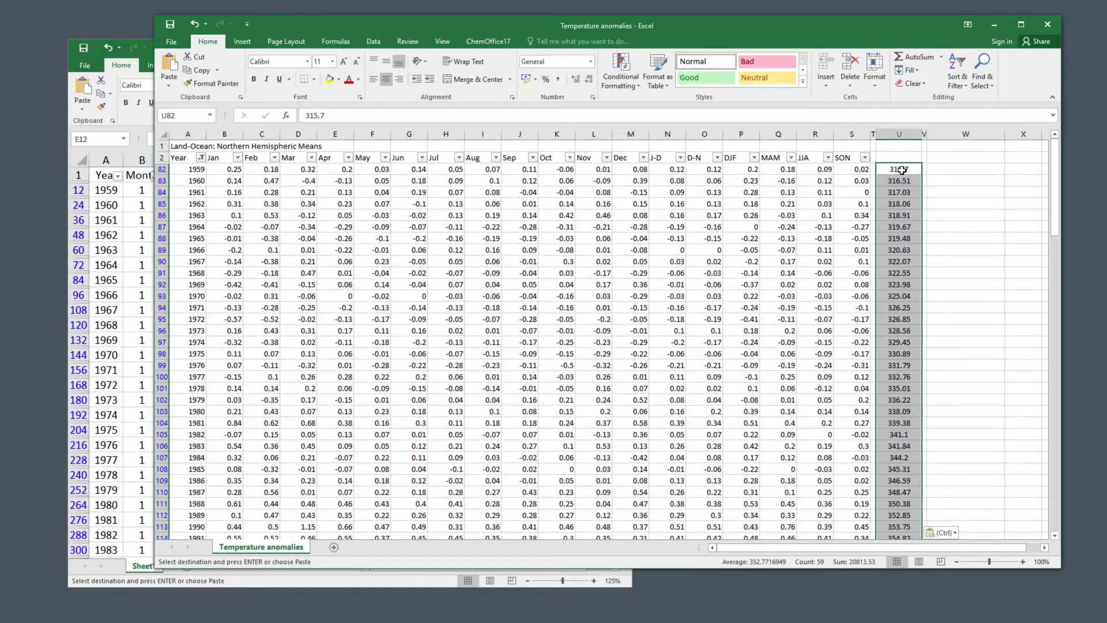
Step: Head column U 'CO2 trend' and return to the 1_CO2-data workbook
{"action": "left_click", "coordinate": [900, 157]}
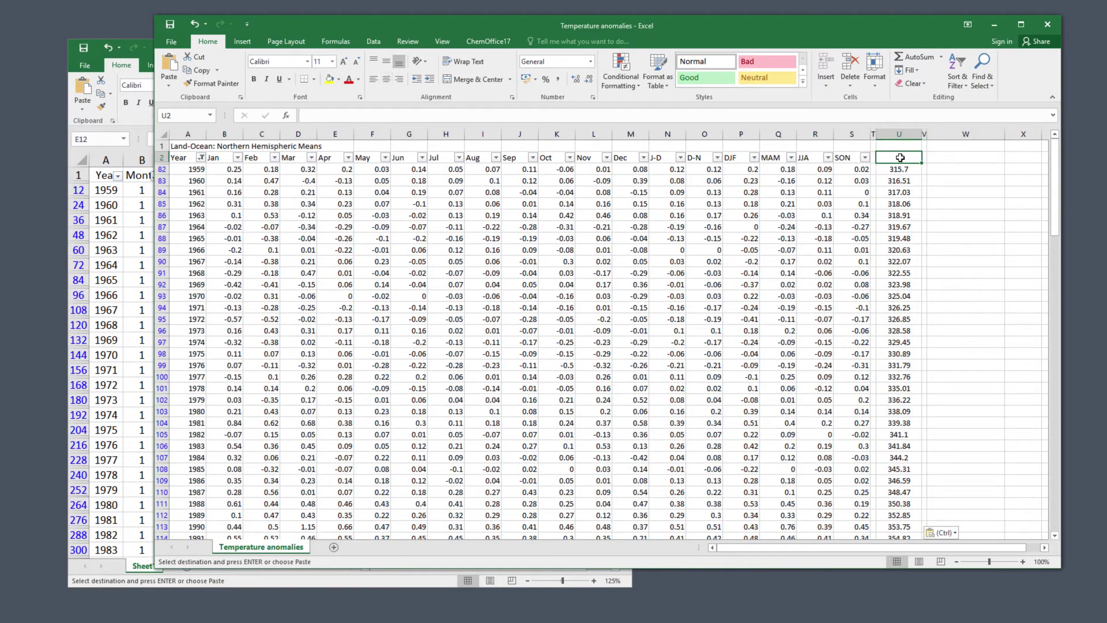
{"action": "type", "text": "CO"}
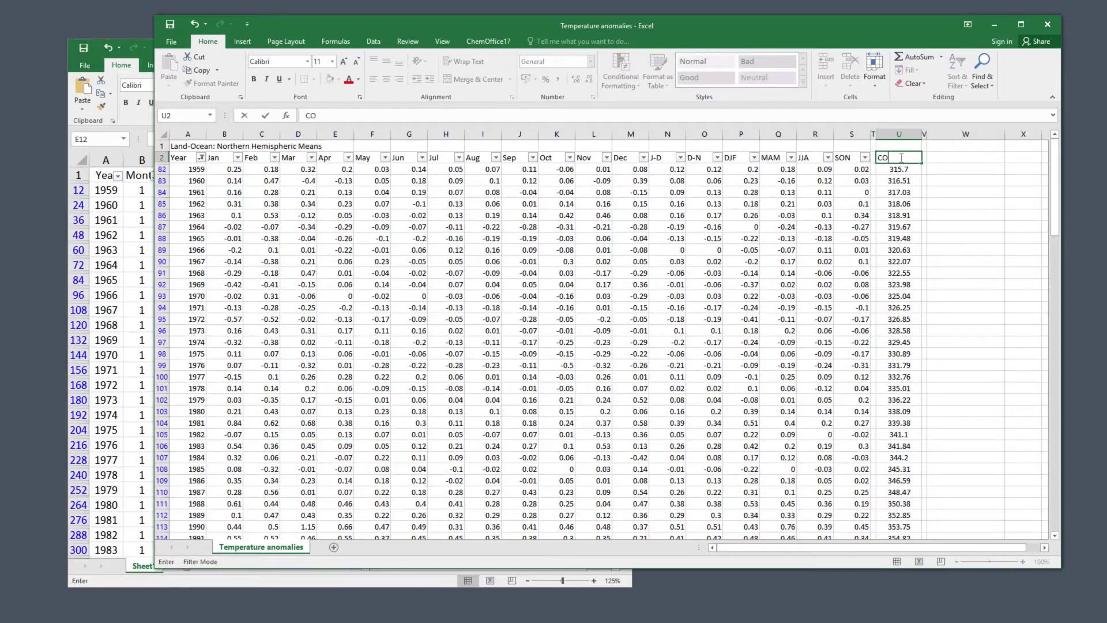
{"action": "type", "text": "2 trend"}
{"action": "left_click", "coordinate": [962, 196]}
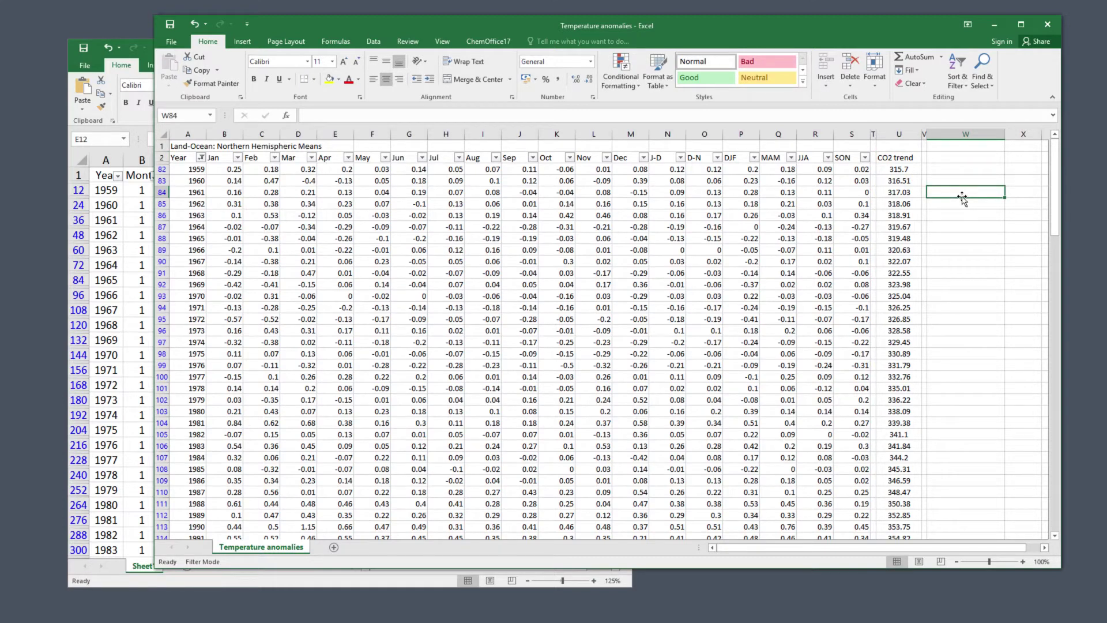
{"action": "left_click", "coordinate": [139, 152]}
{"action": "key", "text": "ctrl+shift+Down"}
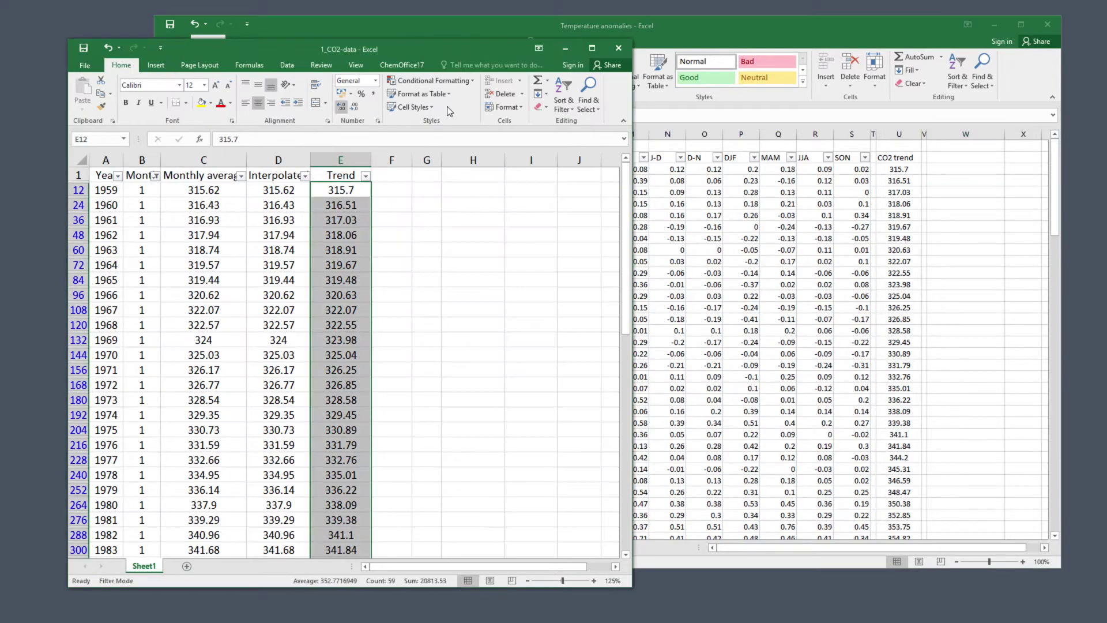
Step: Minimize 1_CO2-data and select B82:B140 together with U82:U140
{"action": "left_click", "coordinate": [566, 48]}
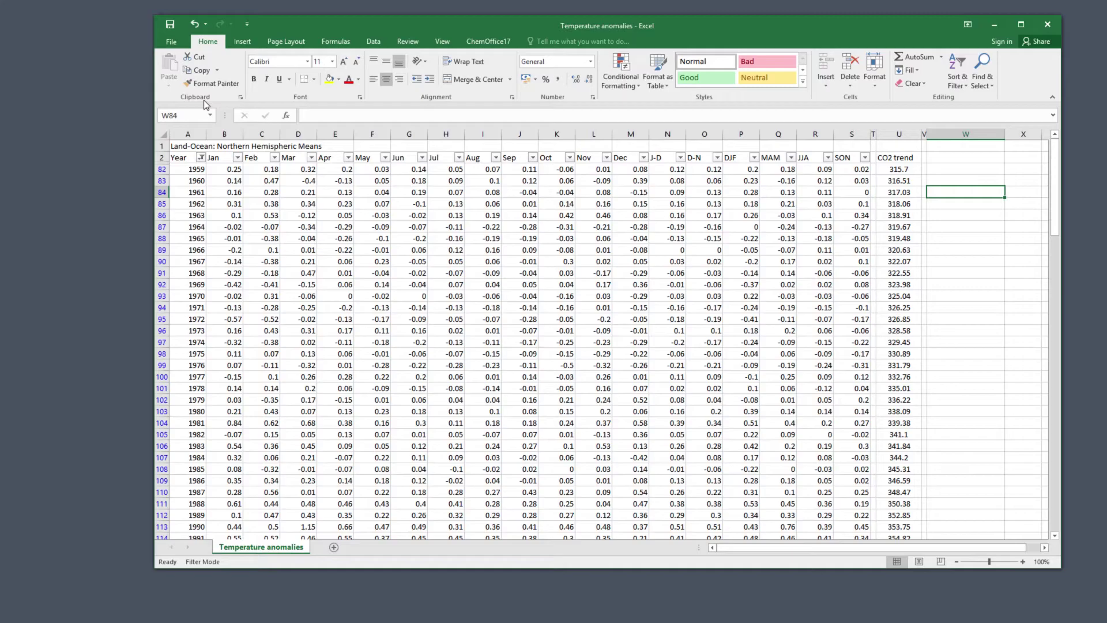
{"action": "left_click", "coordinate": [231, 170]}
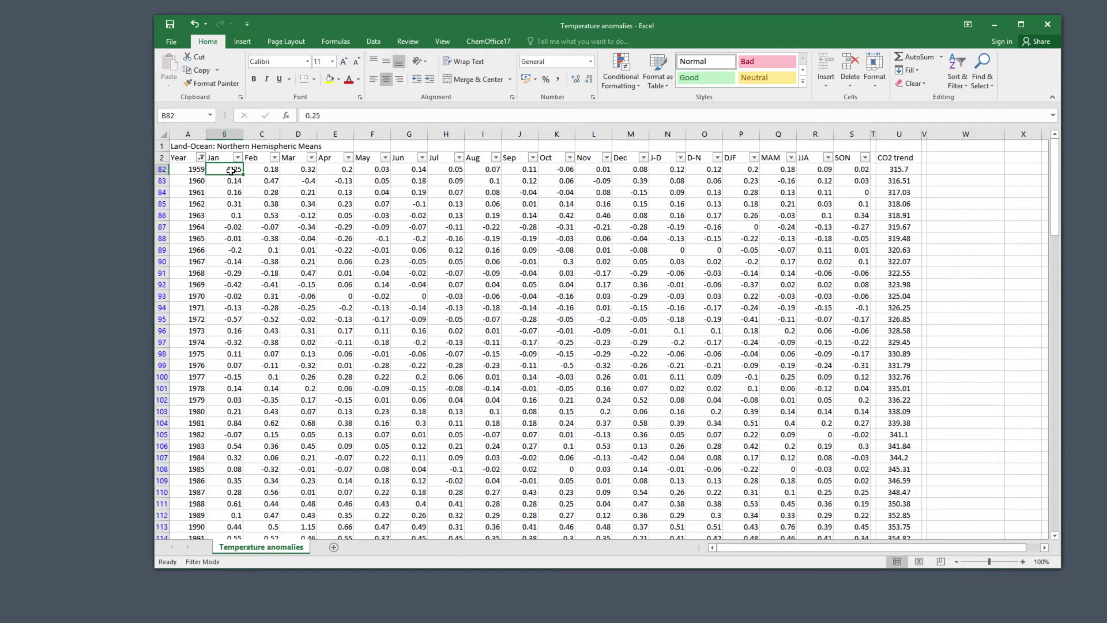
{"action": "left_click_drag", "start_coordinate": [231, 170], "coordinate": [227, 489]}
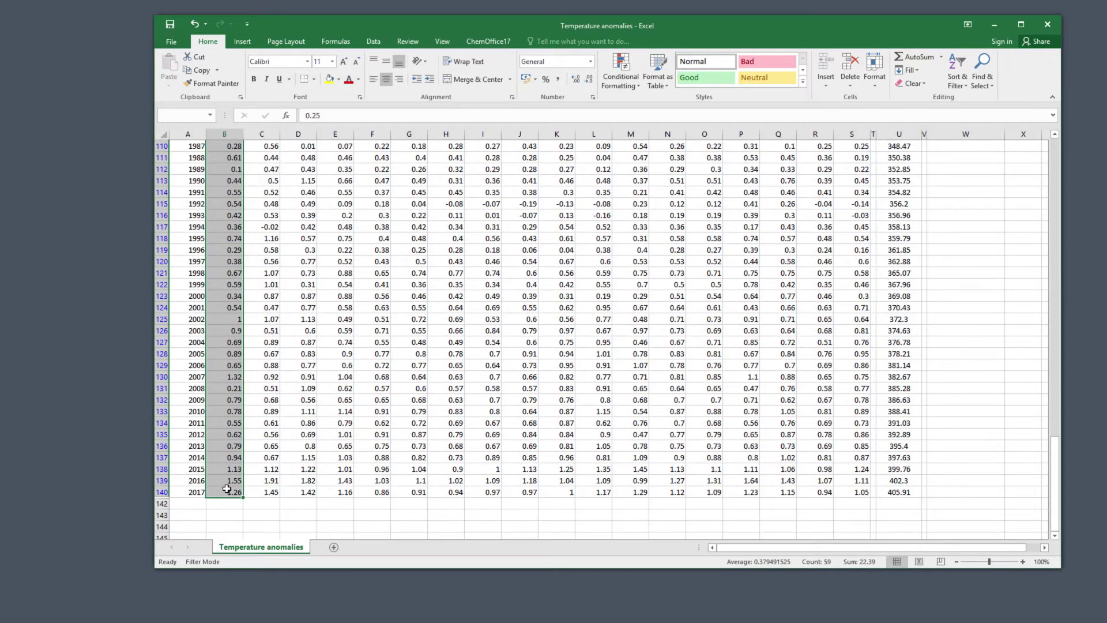
{"action": "scroll", "coordinate": [623, 465], "scroll_direction": "up", "scroll_amount": 9}
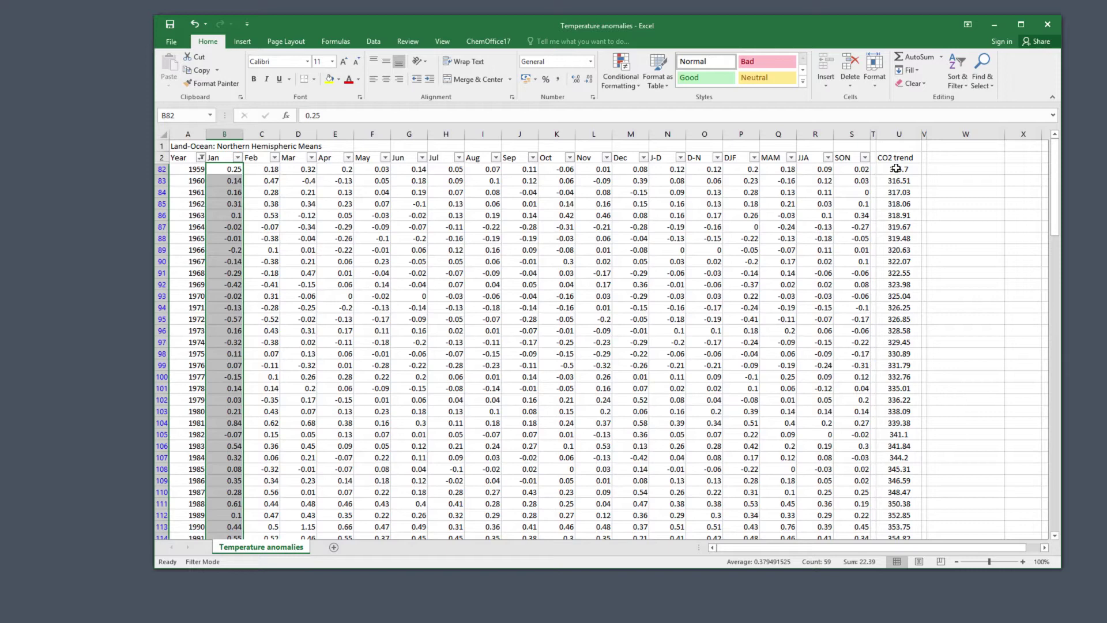
{"action": "left_click_drag", "start_coordinate": [897, 169], "coordinate": [898, 527]}
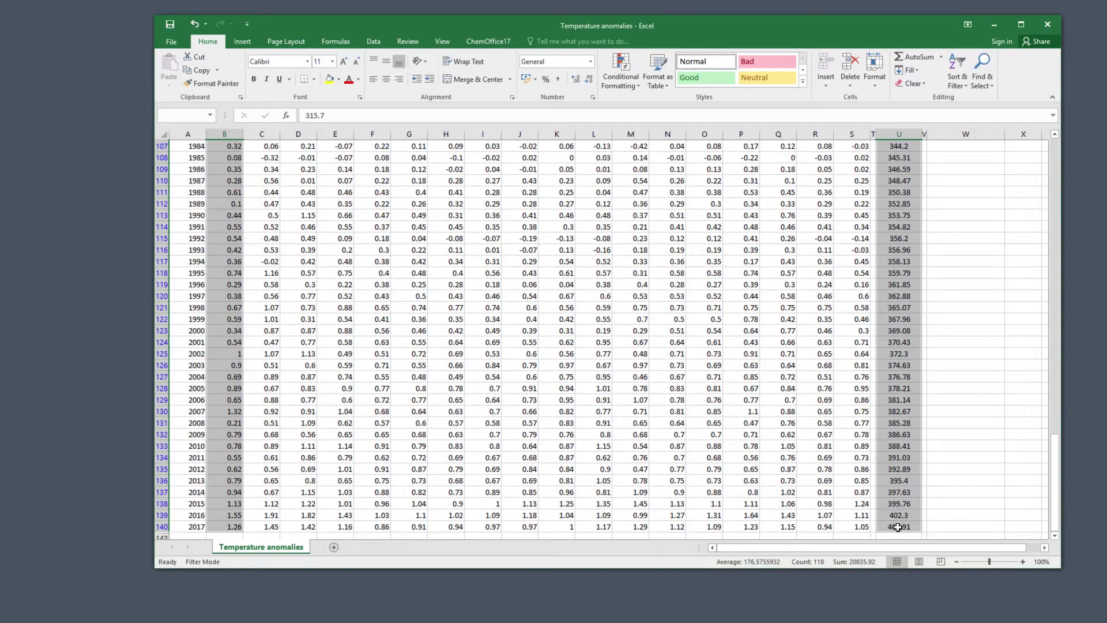
{"action": "scroll", "coordinate": [883, 513], "scroll_direction": "down", "scroll_amount": 1}
{"action": "scroll", "coordinate": [784, 430], "scroll_direction": "up", "scroll_amount": 10}
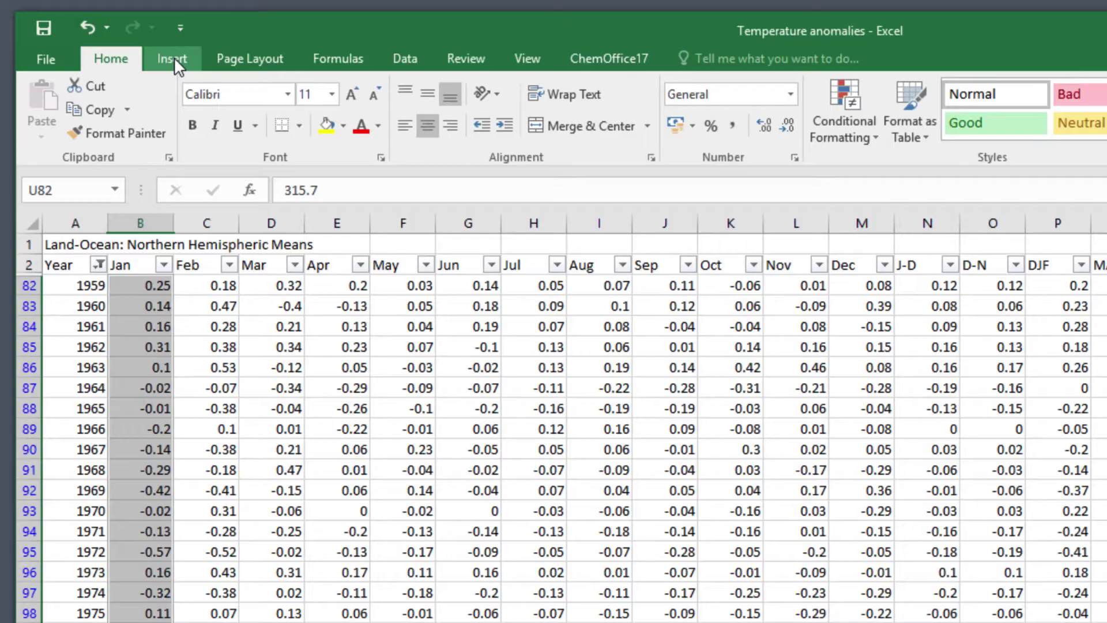
Step: Insert a markers-only scatter chart and drag its corner to enlarge it
{"action": "left_click", "coordinate": [173, 56]}
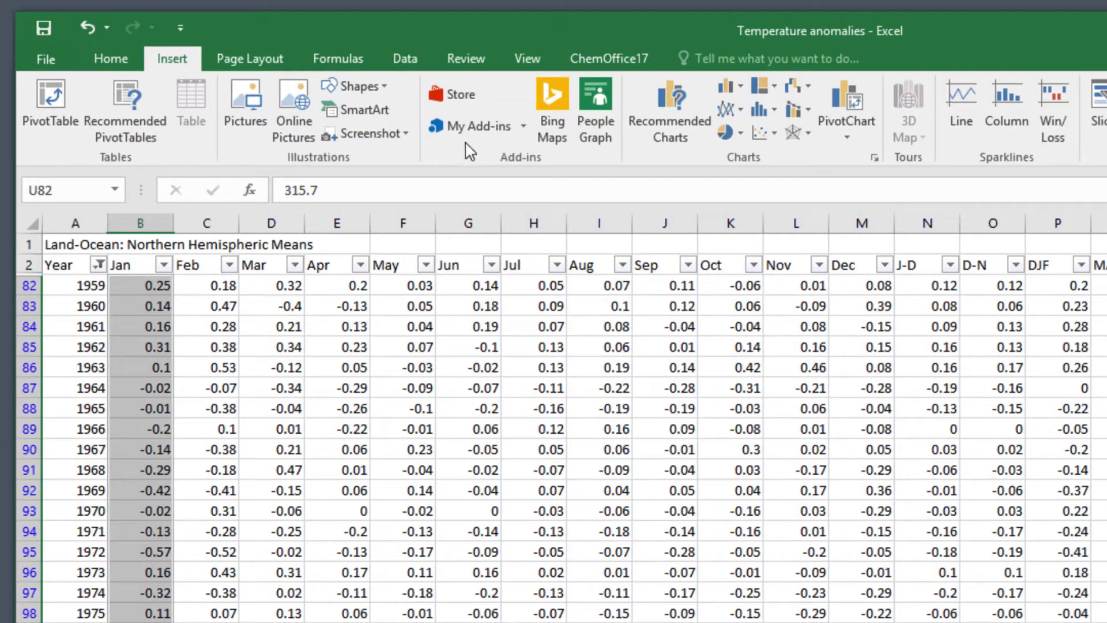
{"action": "left_click", "coordinate": [759, 134]}
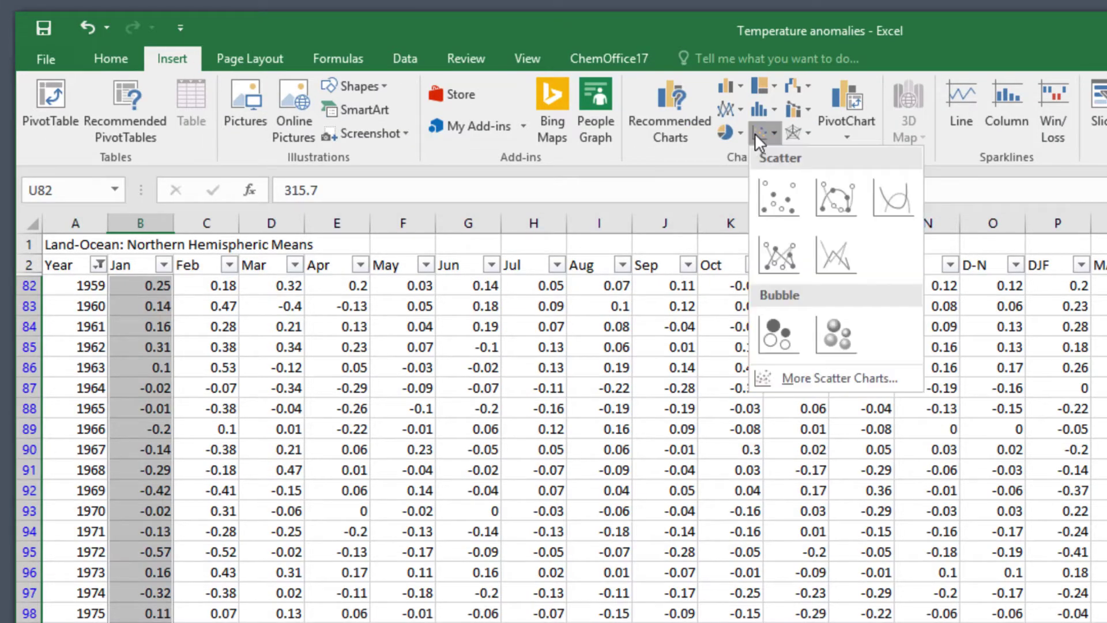
{"action": "left_click", "coordinate": [766, 200]}
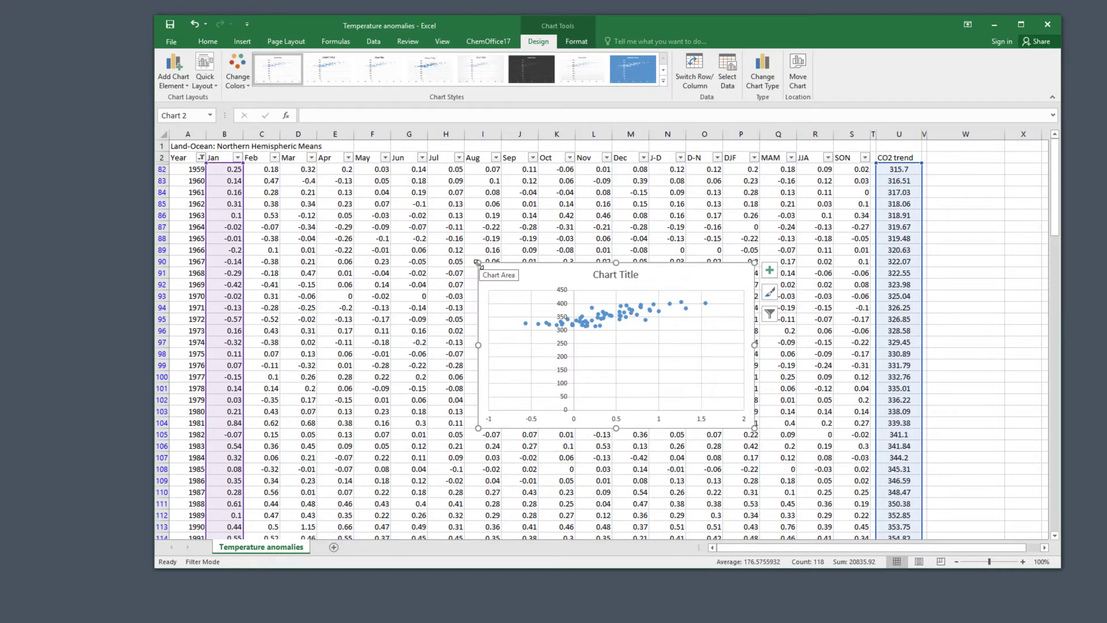
{"action": "left_click_drag", "start_coordinate": [478, 263], "coordinate": [380, 179]}
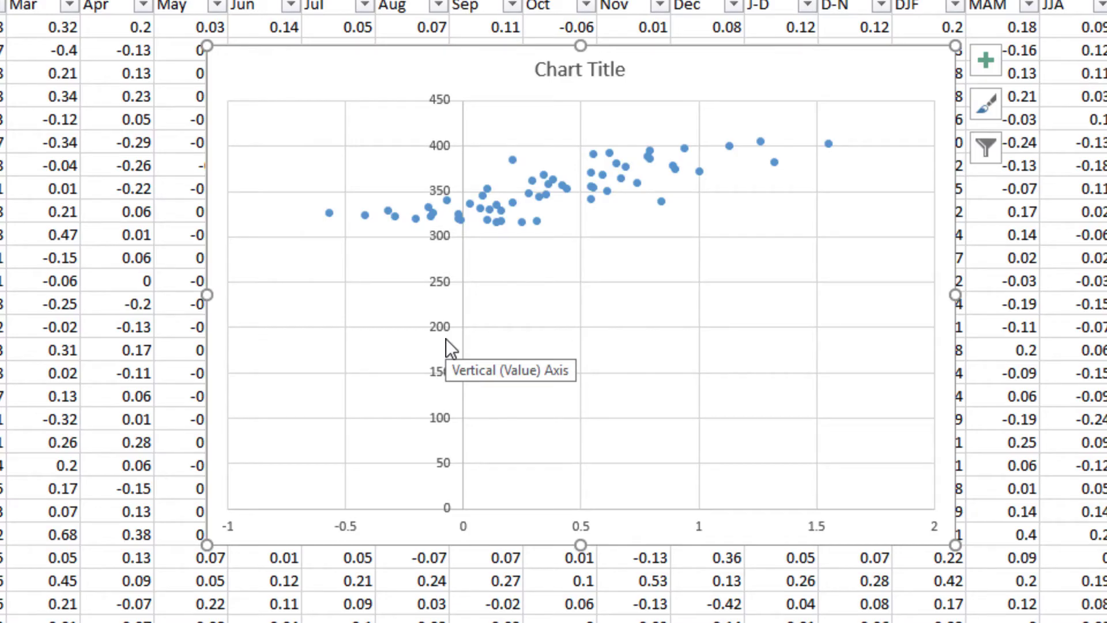
Step: Change the vertical axis minimum from 0.0 to 250 in Format Axis
{"action": "right_click", "coordinate": [445, 338]}
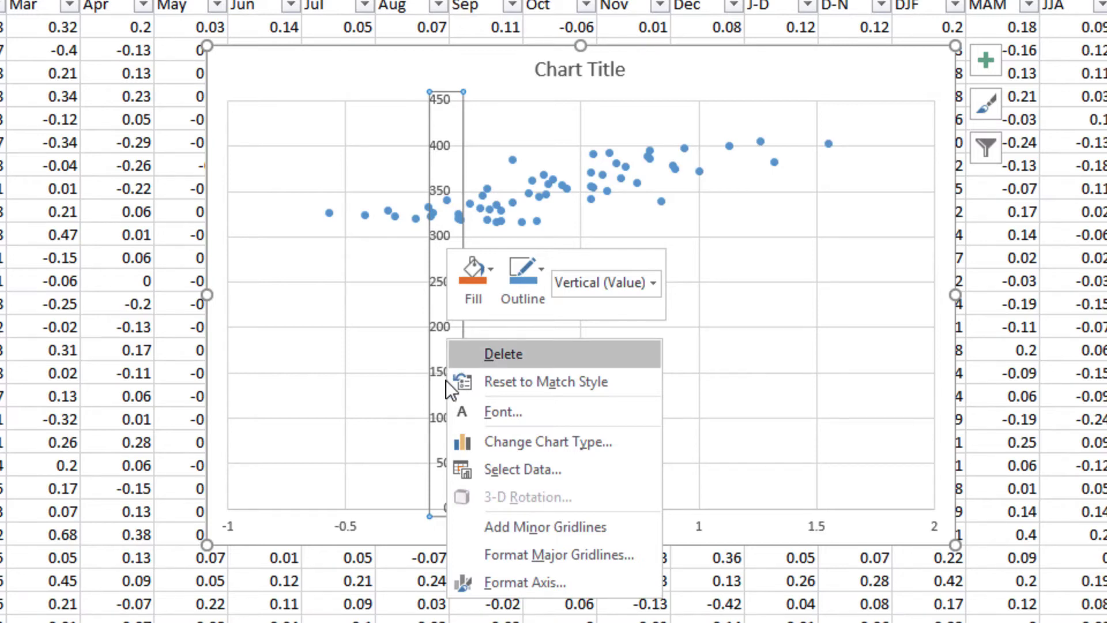
{"action": "left_click", "coordinate": [504, 582]}
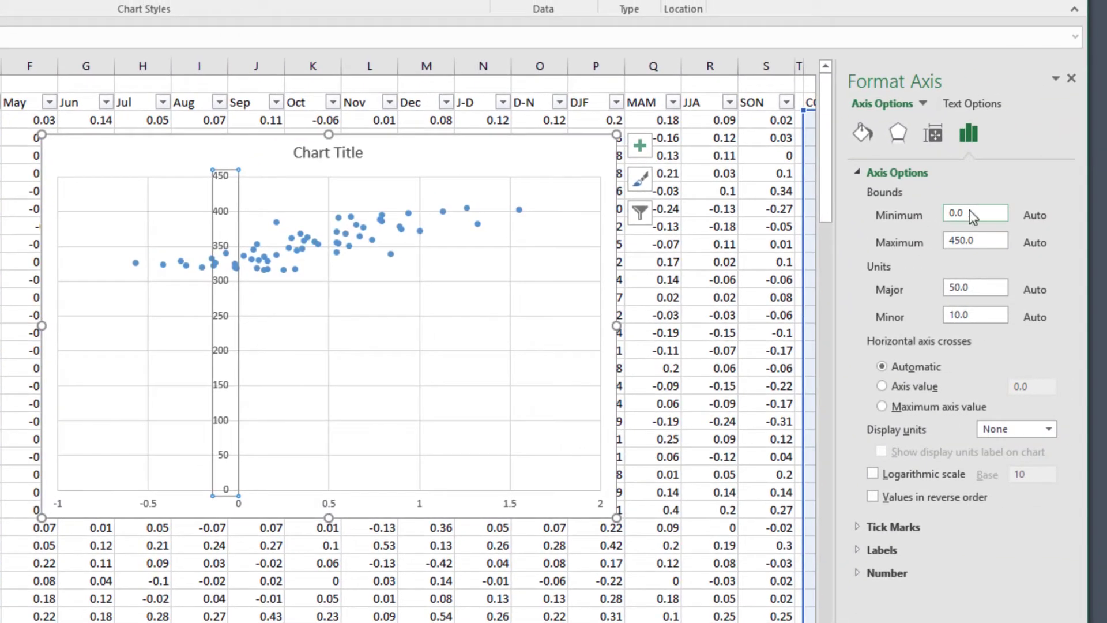
{"action": "left_click_drag", "start_coordinate": [973, 217], "coordinate": [946, 214]}
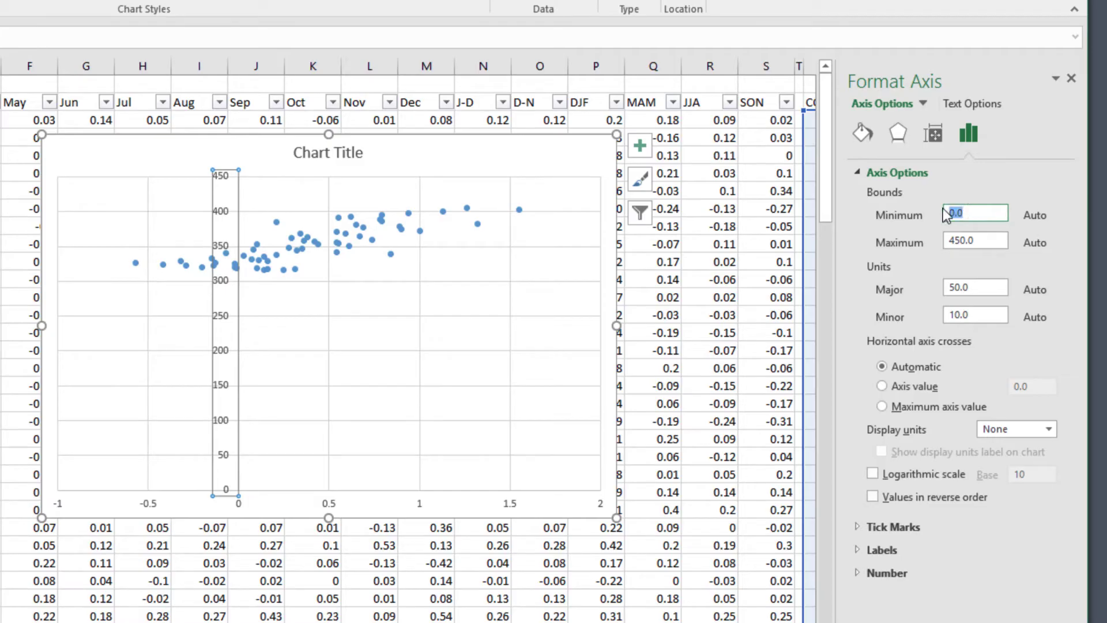
{"action": "type", "text": "250"}
{"action": "key", "text": "Return"}
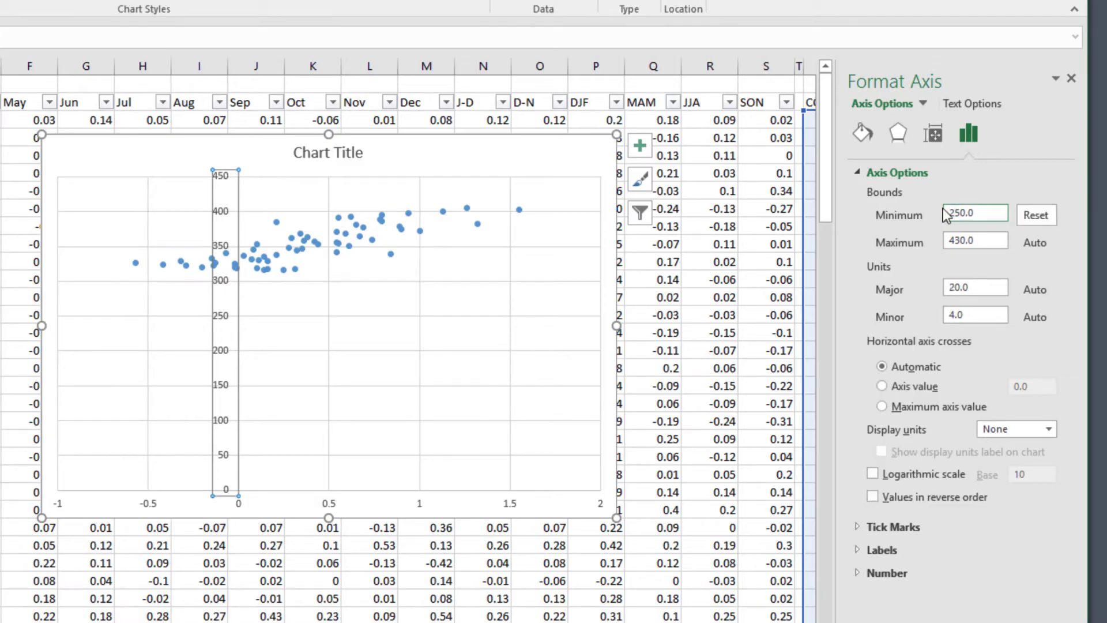
{"action": "left_click", "coordinate": [1072, 79]}
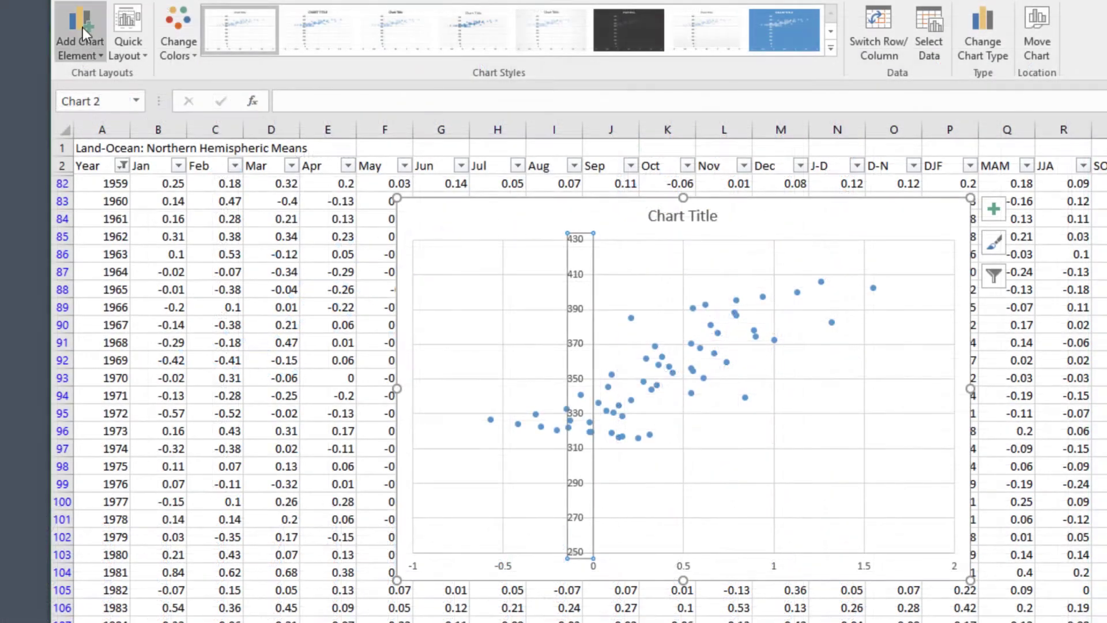
Step: Add a horizontal axis title reading 'Temp anomaly'
{"action": "left_click", "coordinate": [82, 26]}
{"action": "mouse_move", "coordinate": [96, 98]}
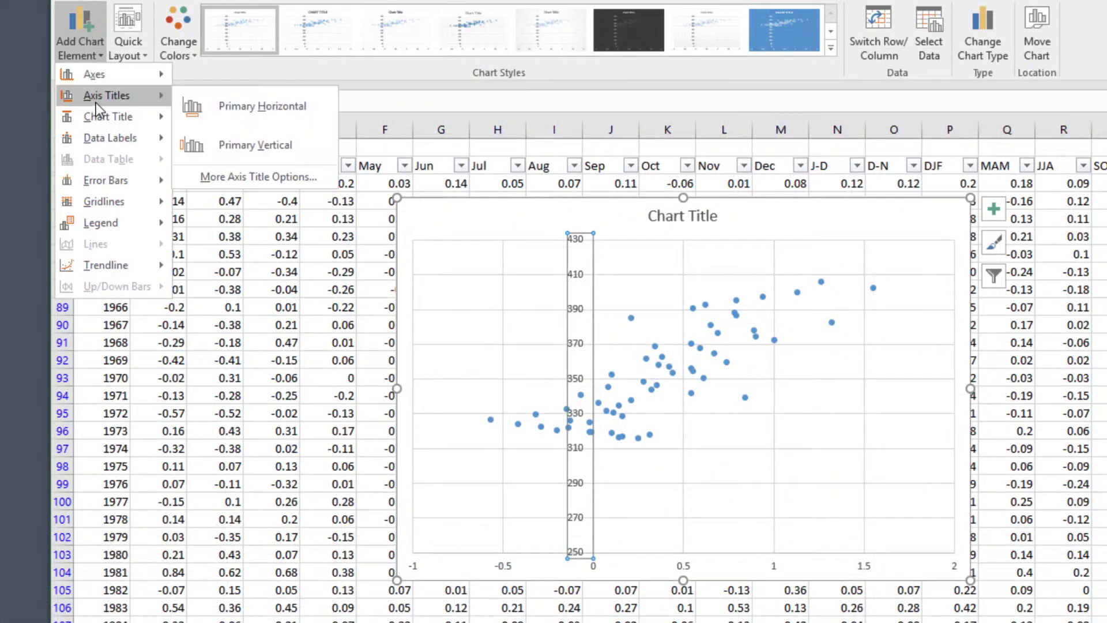
{"action": "left_click", "coordinate": [243, 108]}
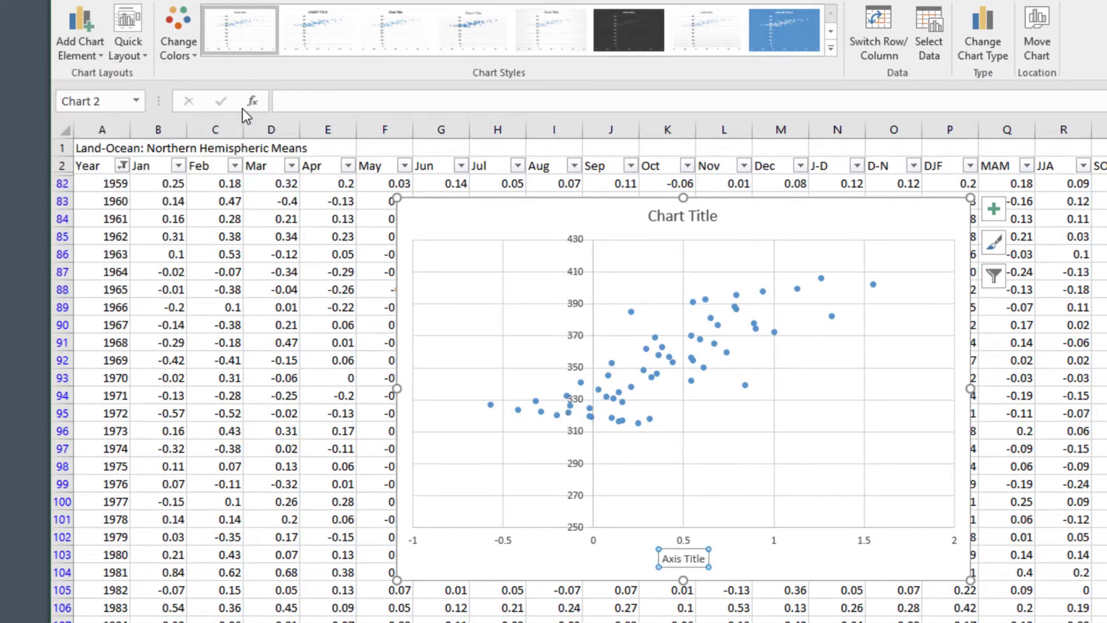
{"action": "triple_click", "coordinate": [693, 560]}
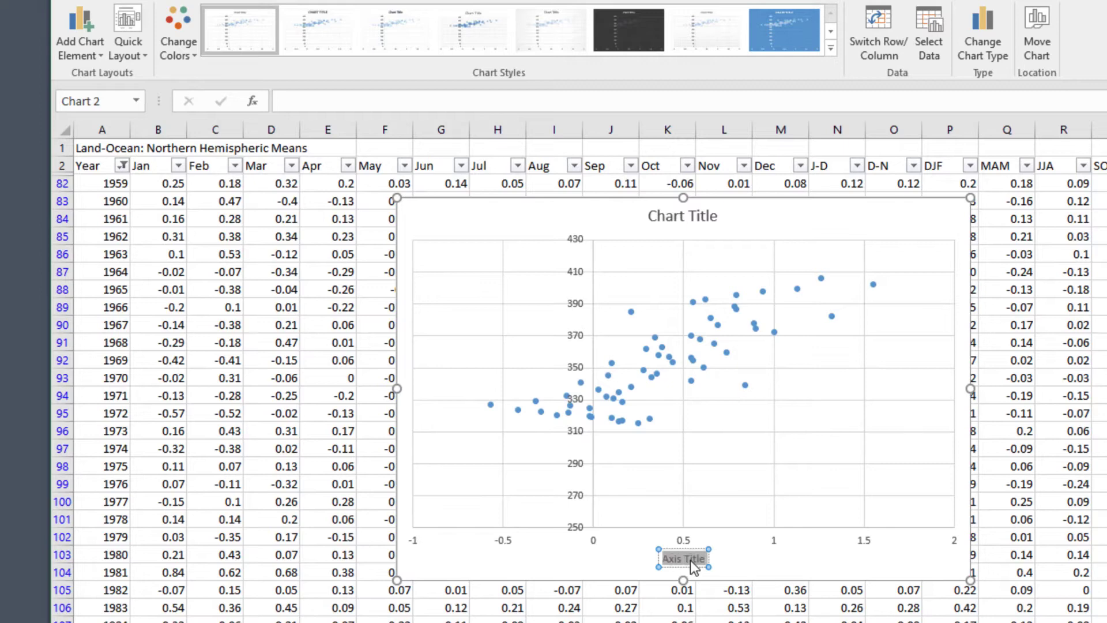
{"action": "type", "text": "Temp anomaly"}
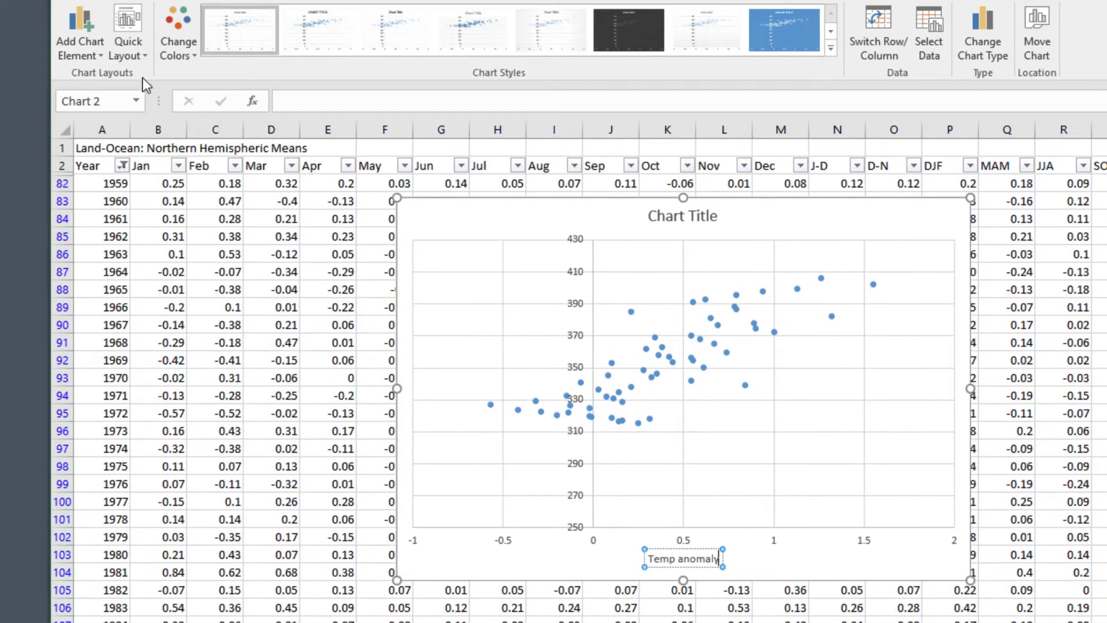
Step: Add a vertical axis title reading 'CO2 trend'
{"action": "left_click", "coordinate": [79, 35]}
{"action": "mouse_move", "coordinate": [94, 95]}
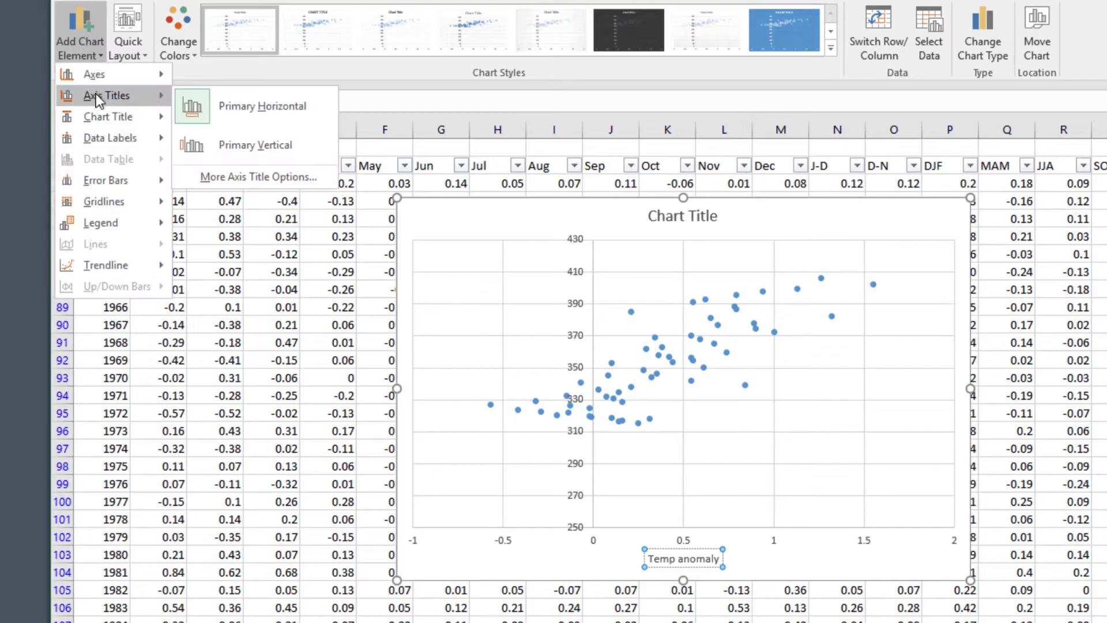
{"action": "left_click", "coordinate": [271, 143]}
{"action": "triple_click", "coordinate": [419, 384]}
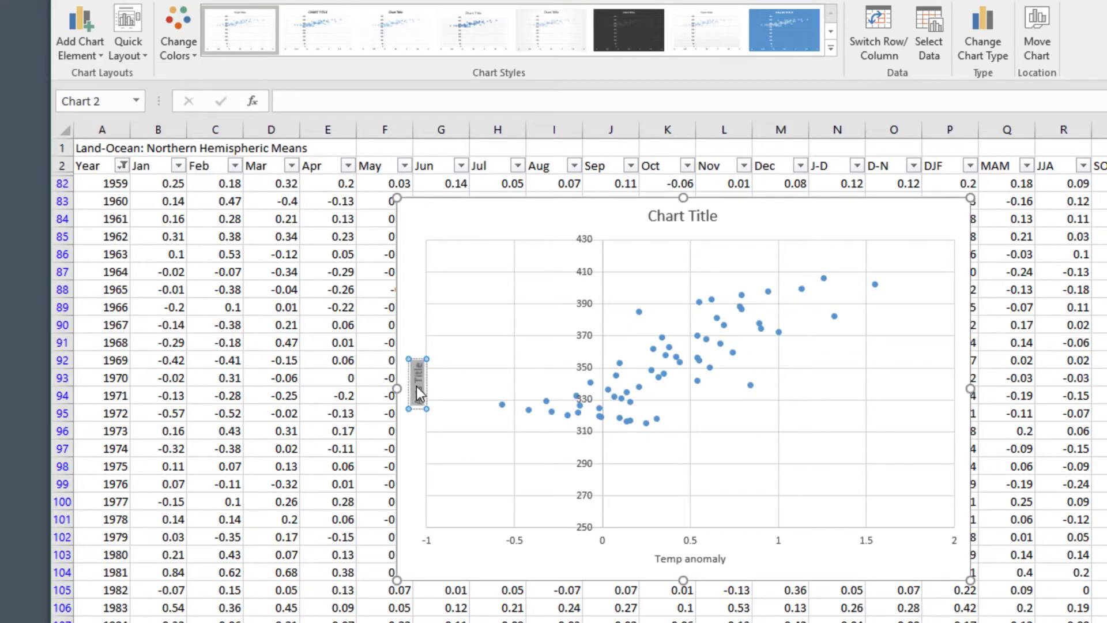
{"action": "key", "text": "BackSpace"}
{"action": "type", "text": "CO2 trend"}
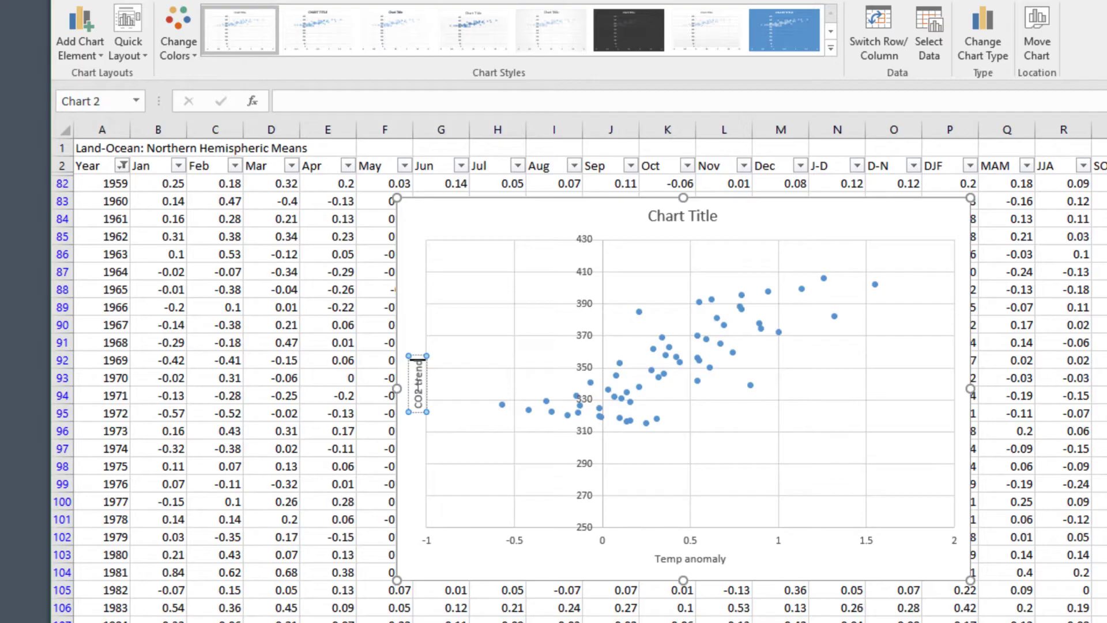
Step: Retitle the chart 'Comparison of CO2 trend and temp anomaly, 1959-2017'
{"action": "left_click", "coordinate": [690, 218]}
{"action": "triple_click", "coordinate": [690, 217]}
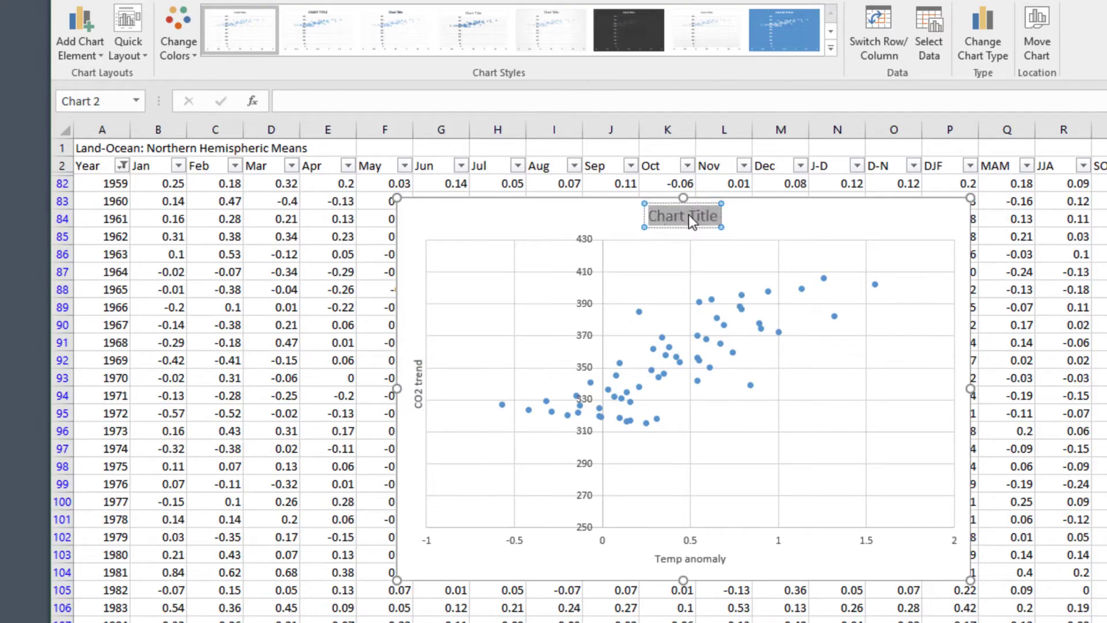
{"action": "type", "text": "Comp"}
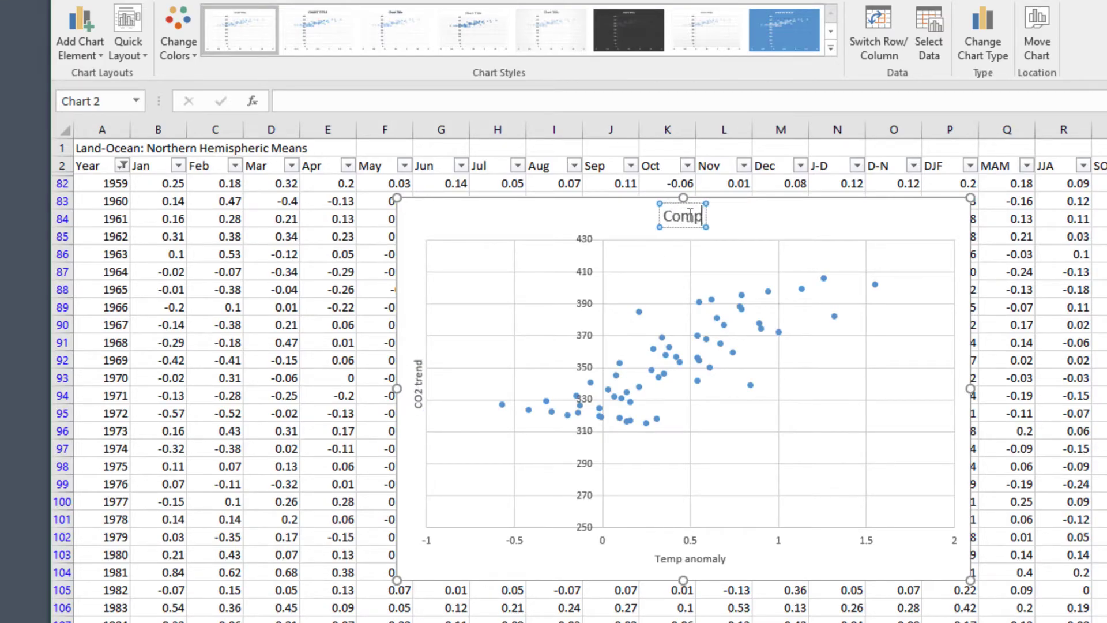
{"action": "type", "text": "arison of CO2 t"}
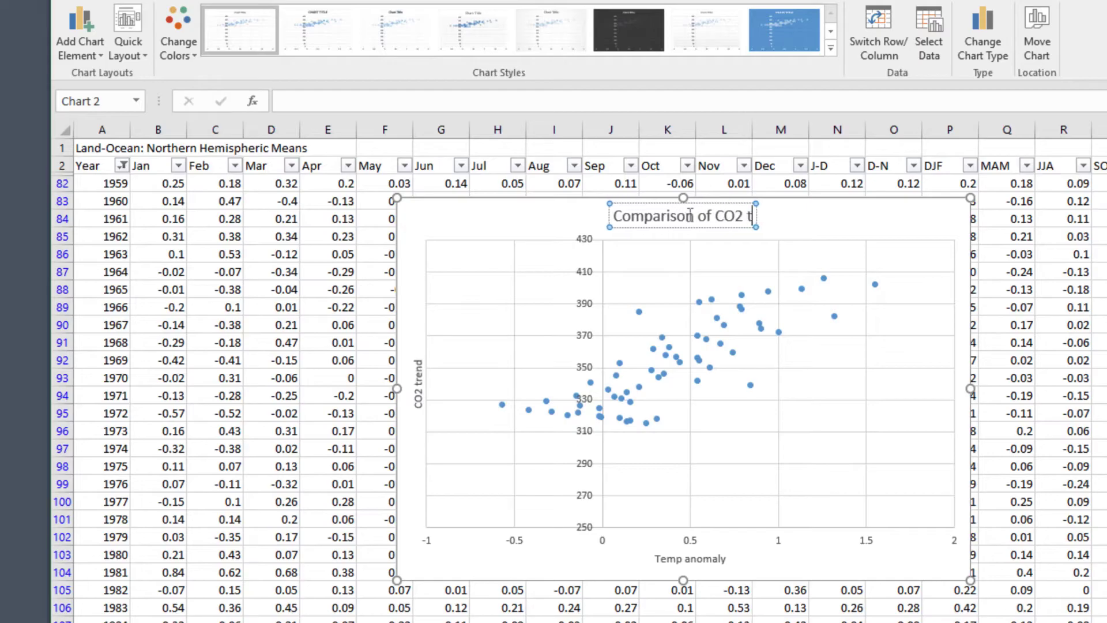
{"action": "type", "text": "rend and temp anomal"}
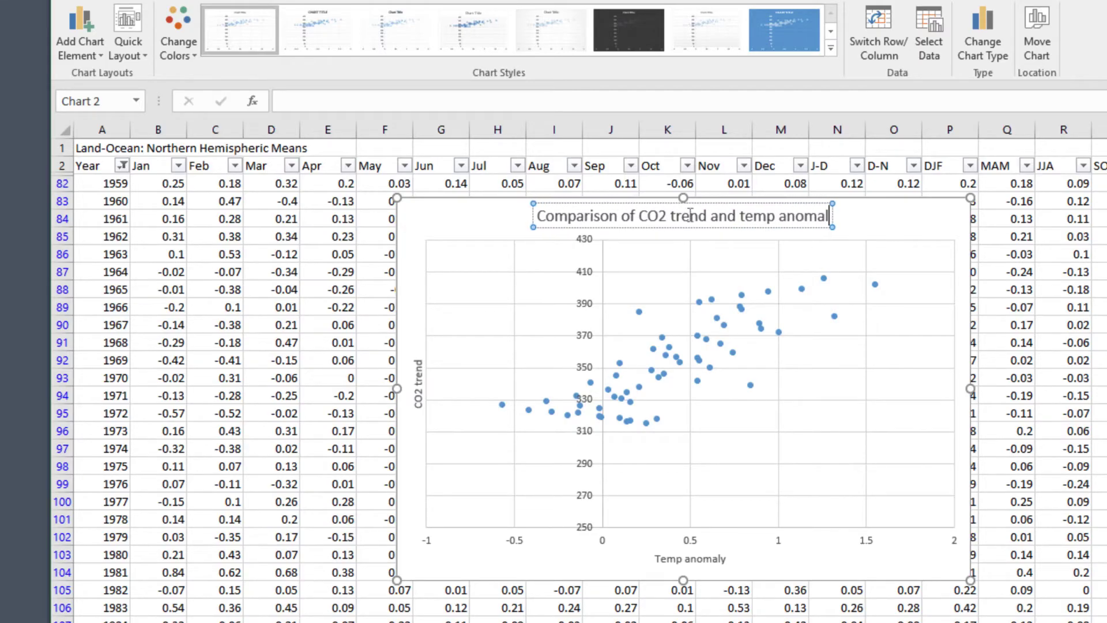
{"action": "type", "text": "y, 1959-201"}
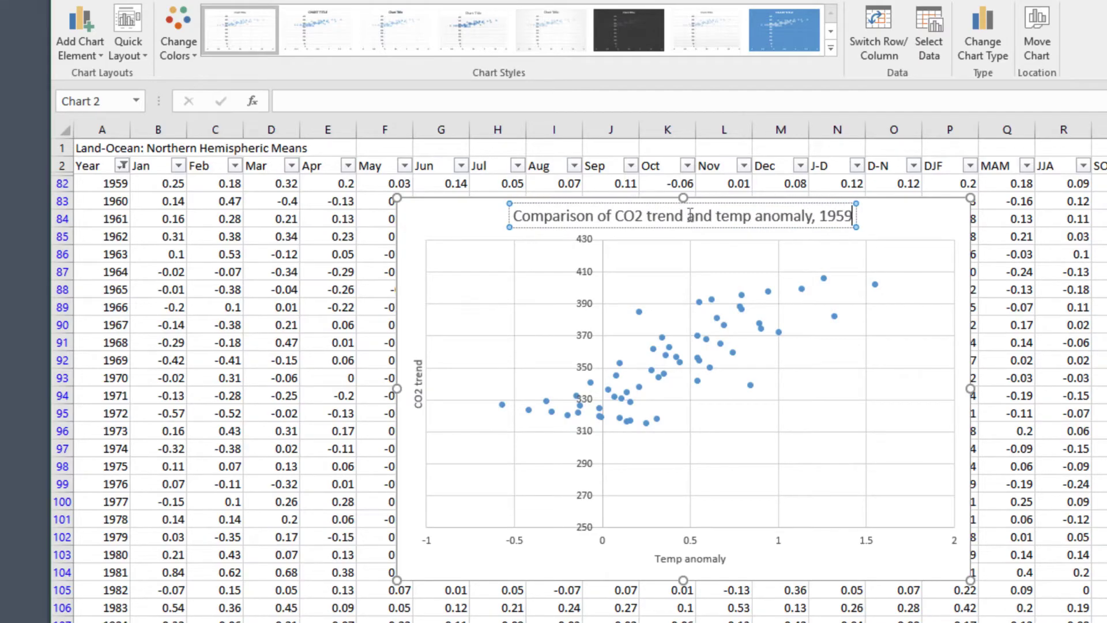
{"action": "type", "text": "7"}
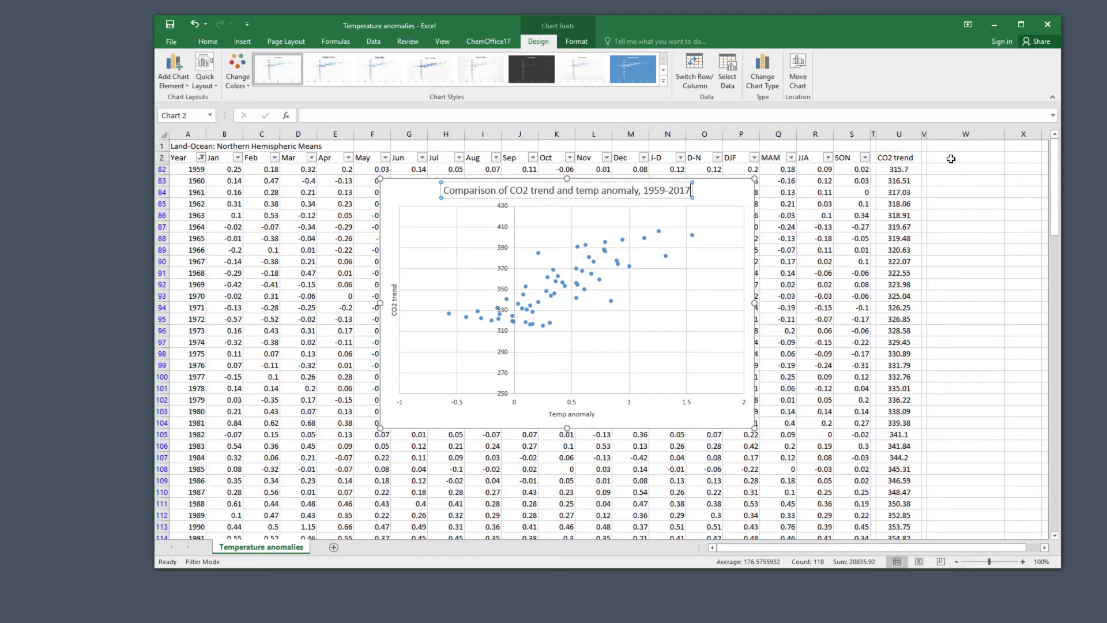
{"action": "left_click", "coordinate": [951, 159]}
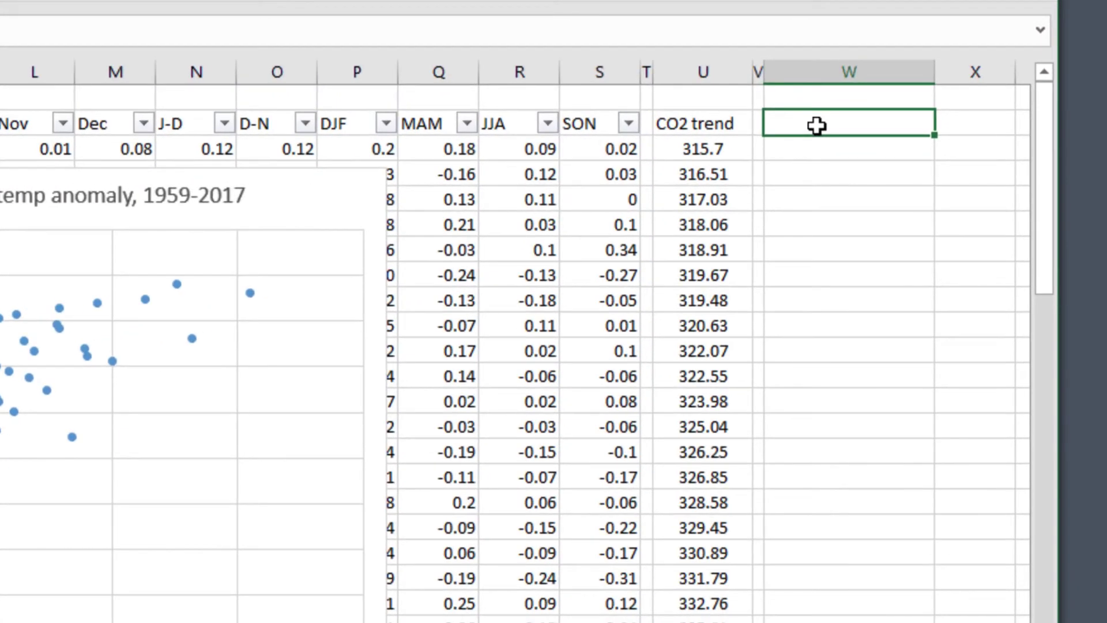
Step: Label W2 'Correlation' and begin a =CORREL( formula in W82
{"action": "type", "text": "Correlat"}
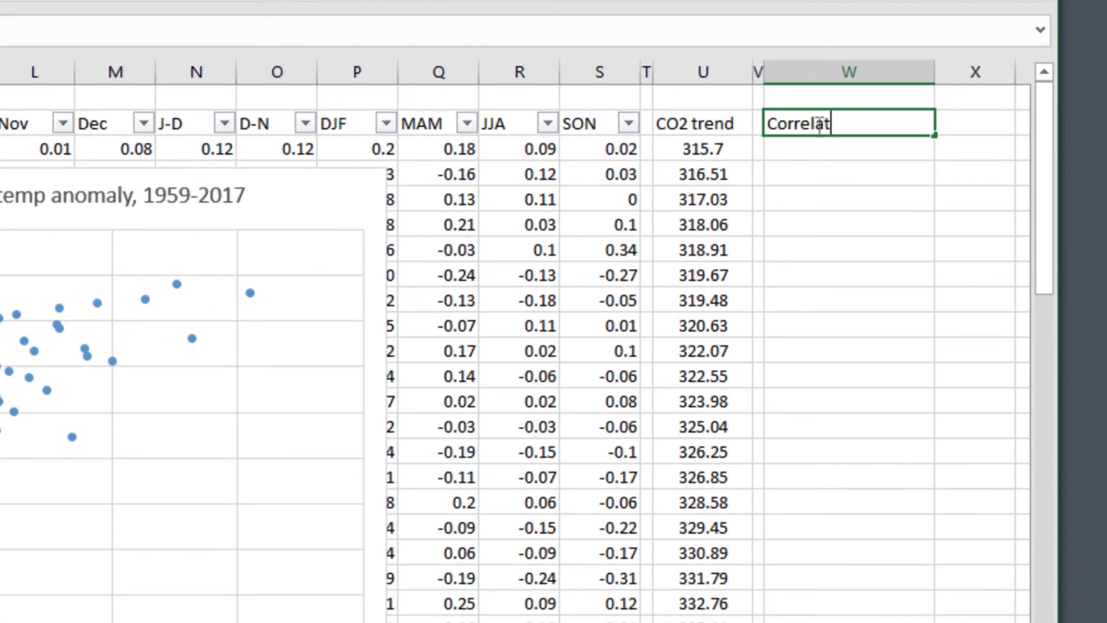
{"action": "type", "text": "ion"}
{"action": "left_click", "coordinate": [815, 150]}
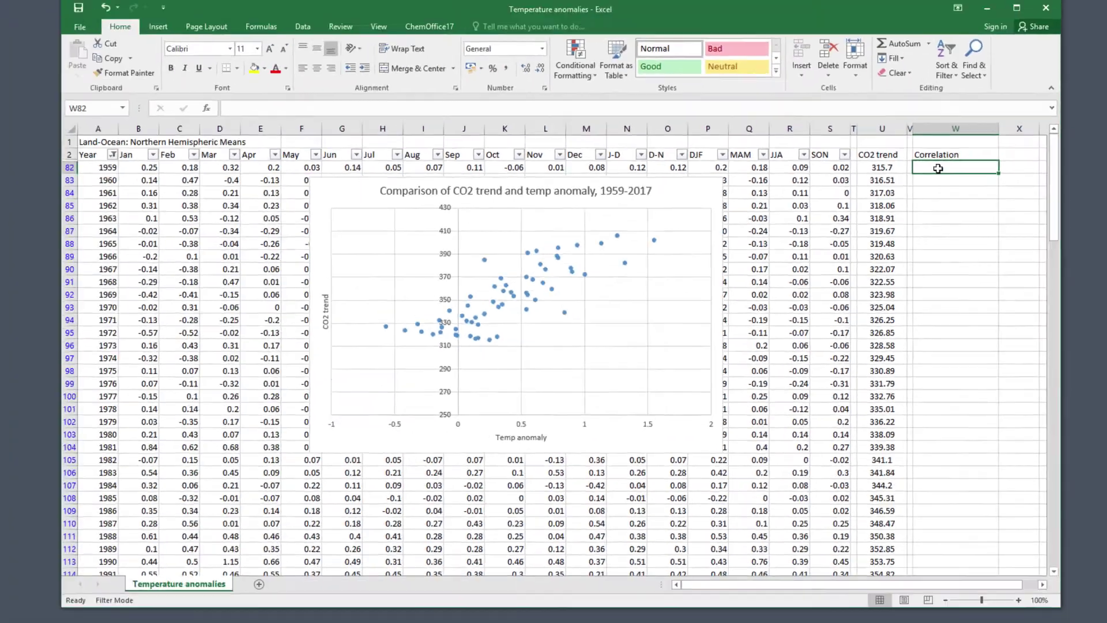
{"action": "type", "text": "=C"}
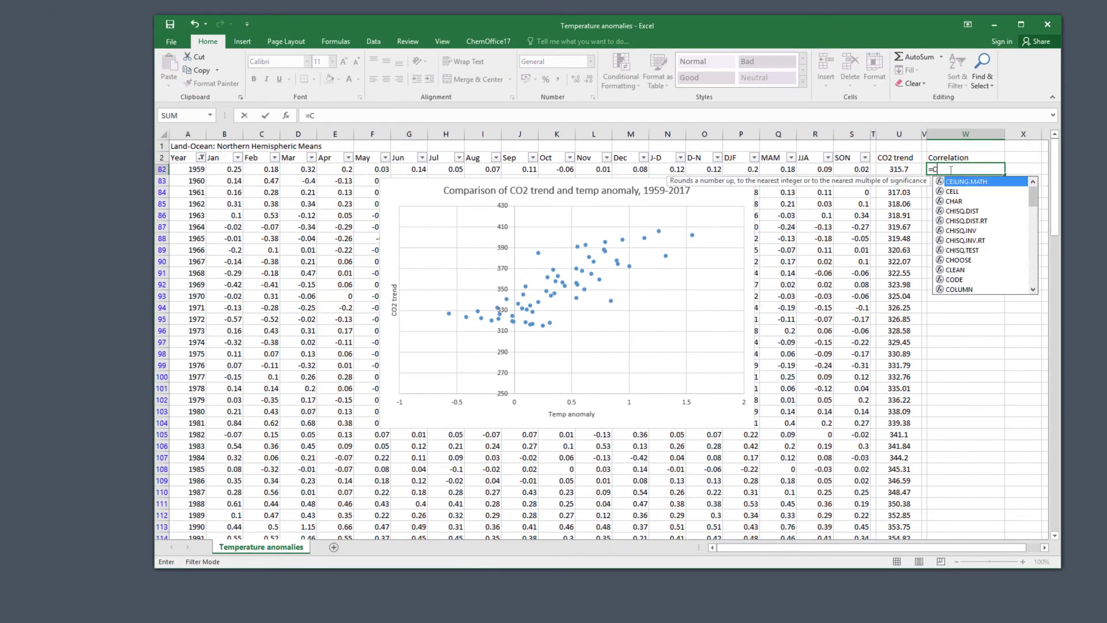
{"action": "type", "text": "ORREL("}
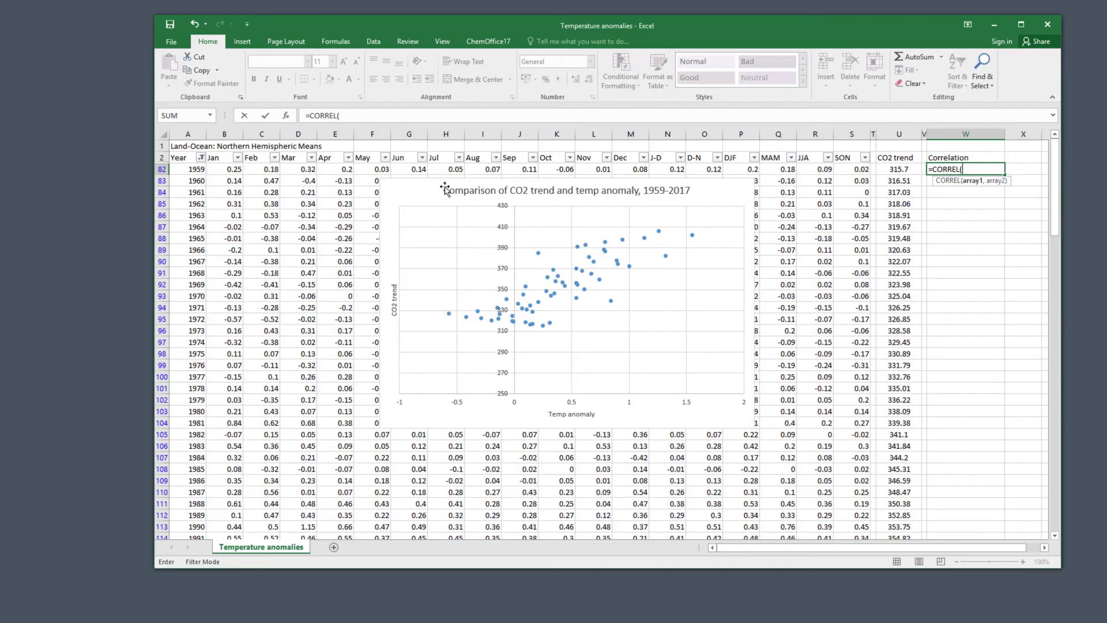
Step: Give CORREL the ranges B82:B140 and U82:U140, making =CORREL(B82:B140,U82:U140)
{"action": "left_click_drag", "start_coordinate": [232, 169], "coordinate": [232, 505]}
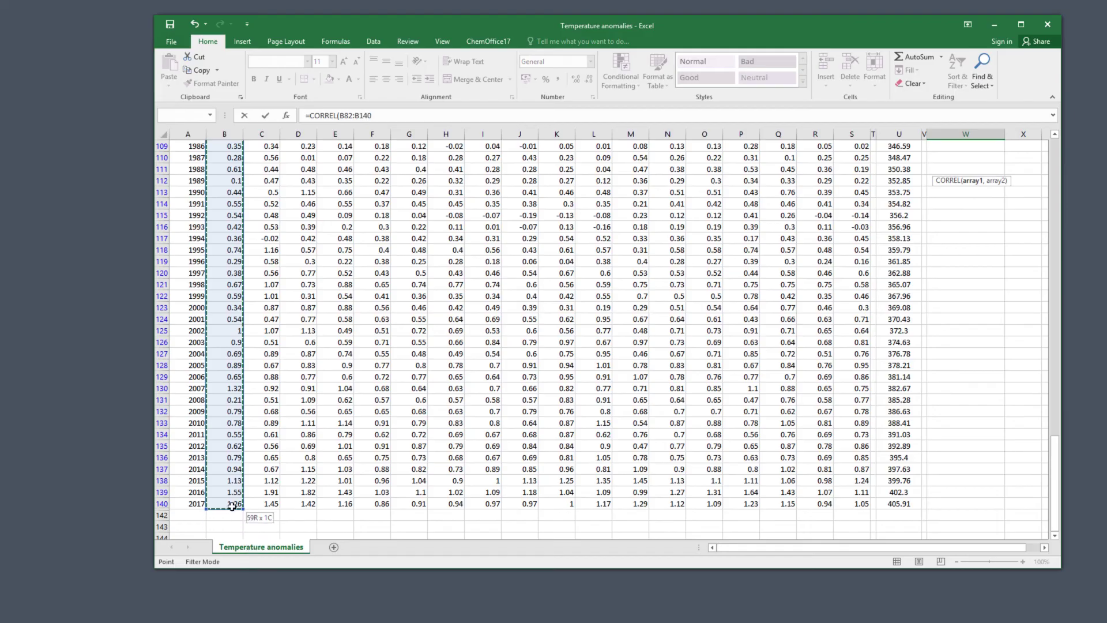
{"action": "left_click", "coordinate": [374, 117]}
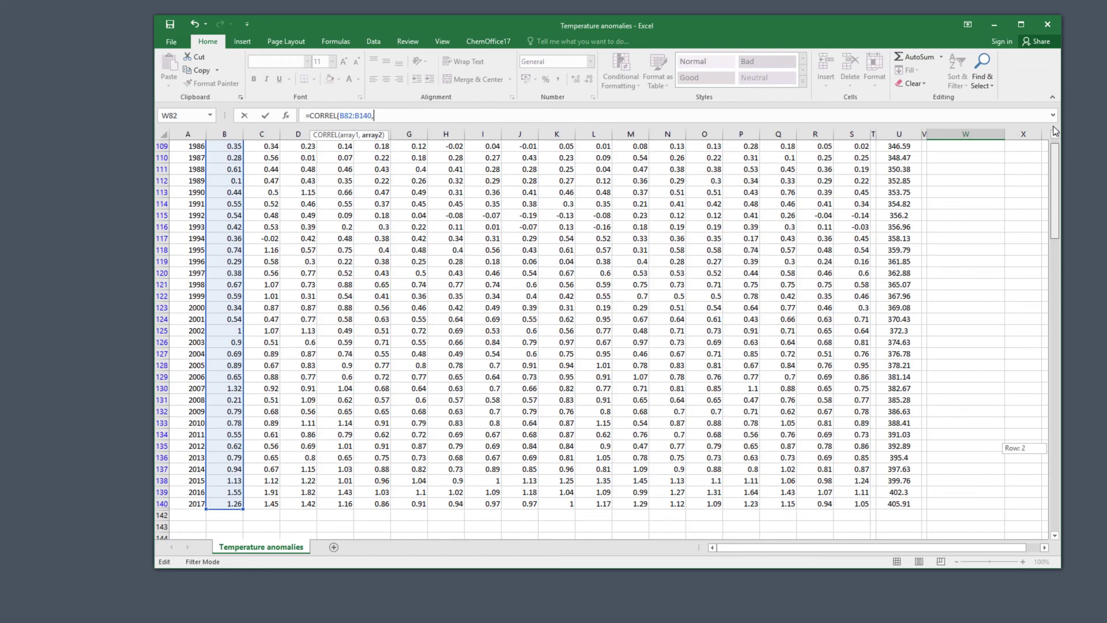
{"action": "left_click_drag", "start_coordinate": [1055, 132], "coordinate": [1055, 132]}
{"action": "left_click_drag", "start_coordinate": [898, 173], "coordinate": [893, 557]}
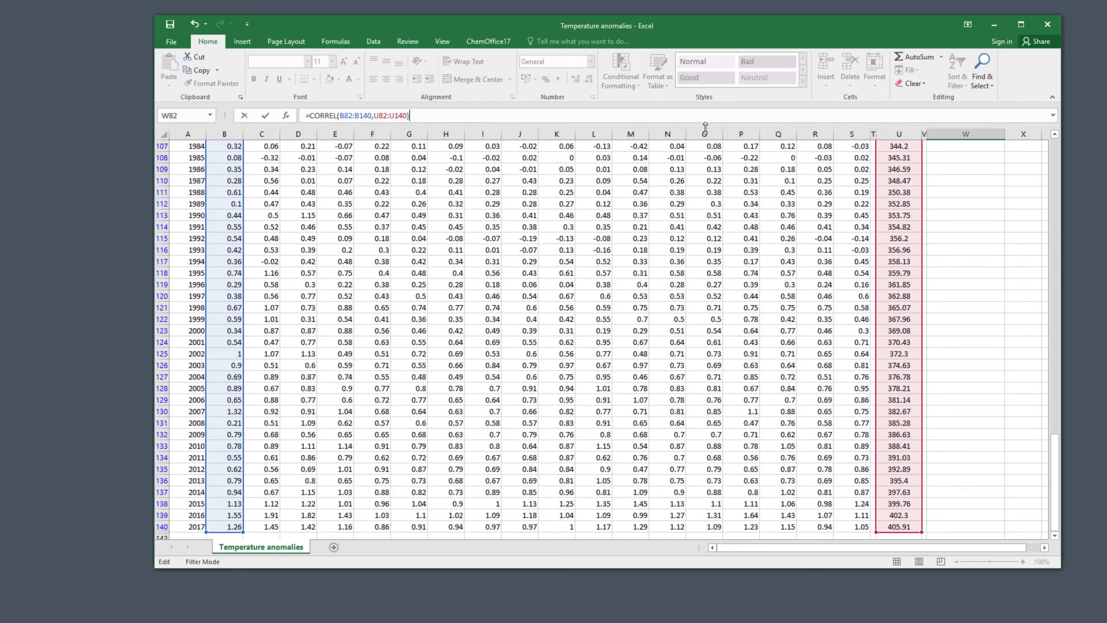
{"action": "left_click_drag", "start_coordinate": [1055, 485], "coordinate": [1053, 164]}
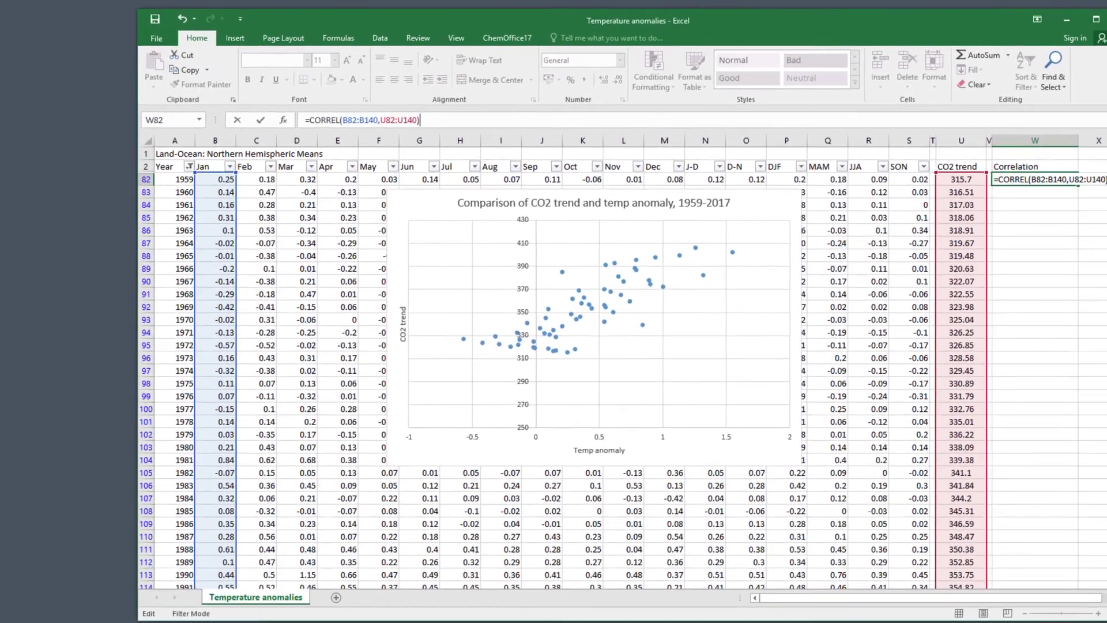